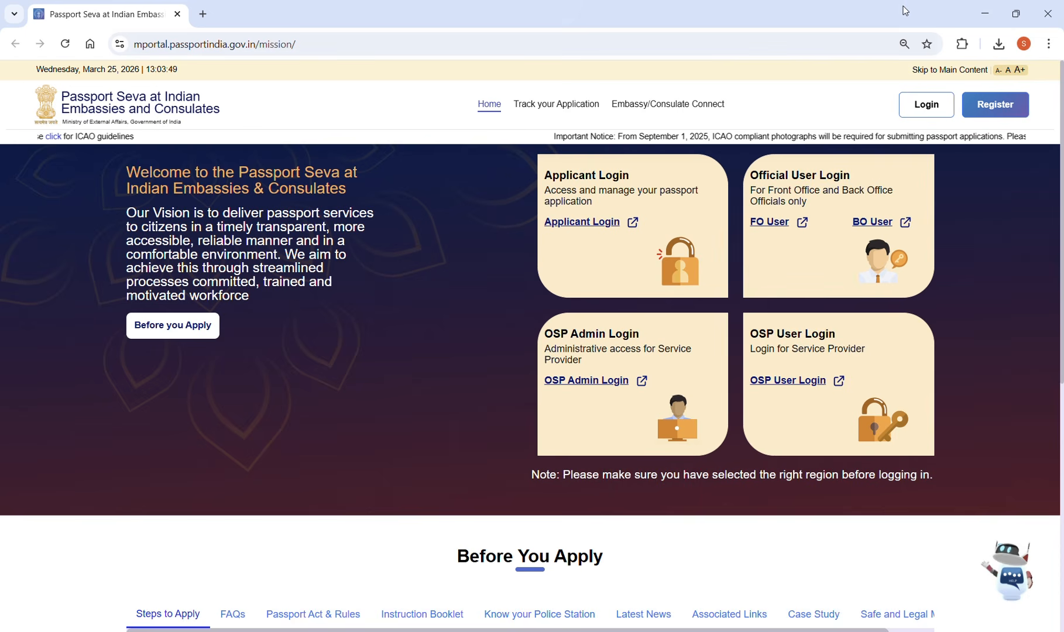
Step: Search Google for "skilled worker visa" in a new browser tab
click(203, 14)
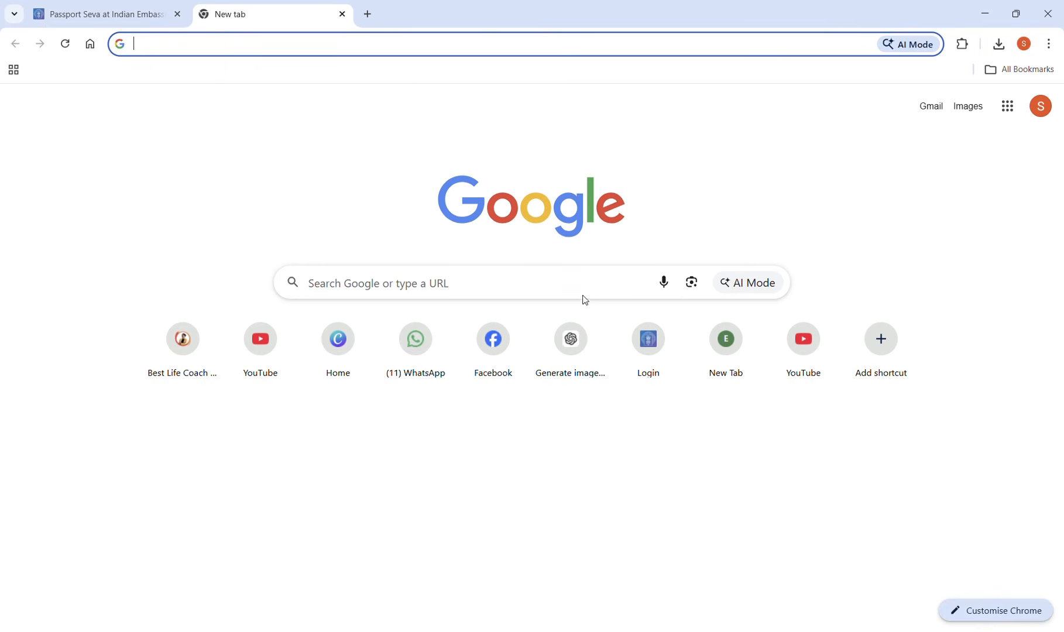
click(490, 294)
text(ski)
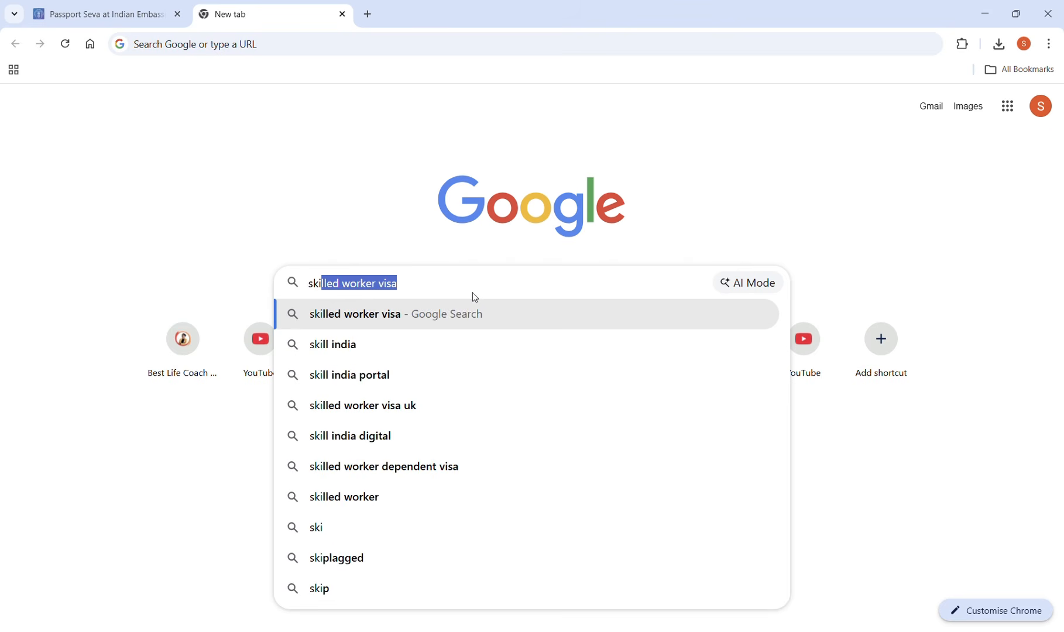
text(lled)
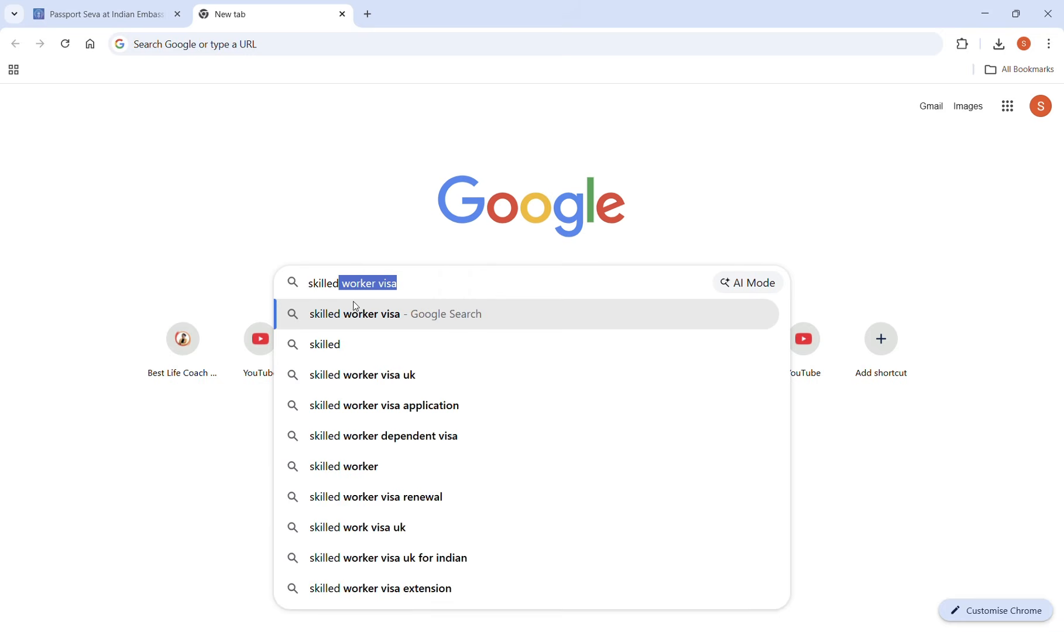
click(345, 317)
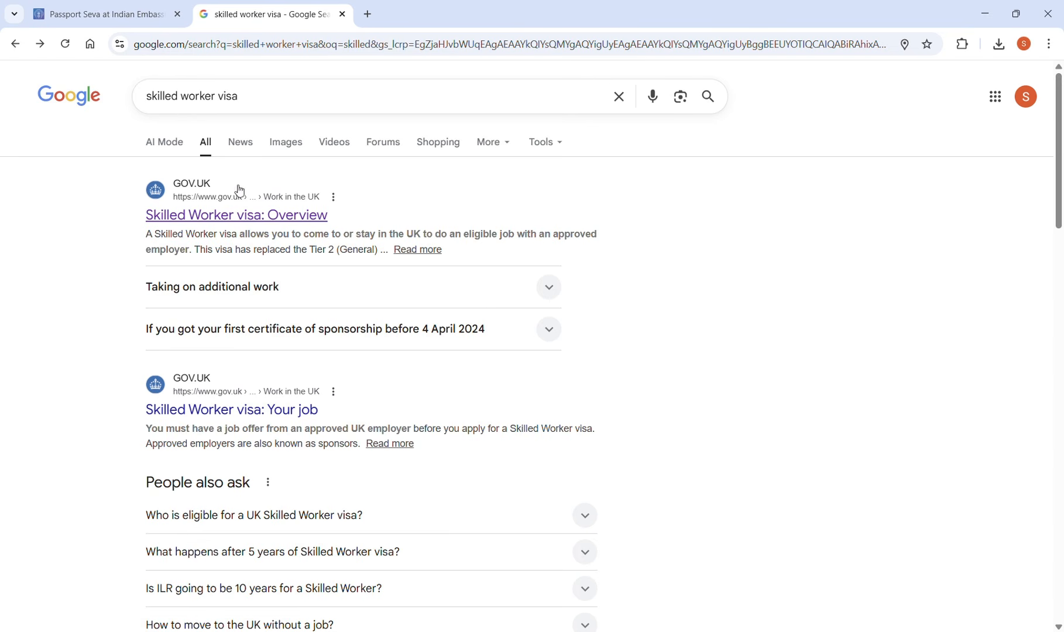
Step: Open the GOV.UK Skilled Worker visa overview and go to its "Your partner and children" page
click(215, 221)
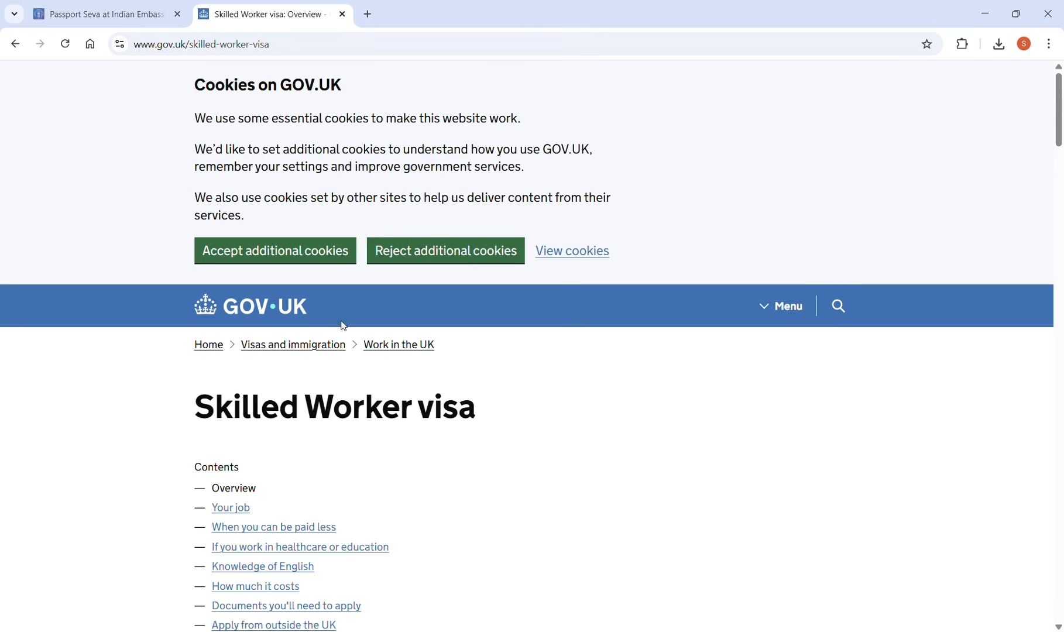
scroll(351, 345, down, 5)
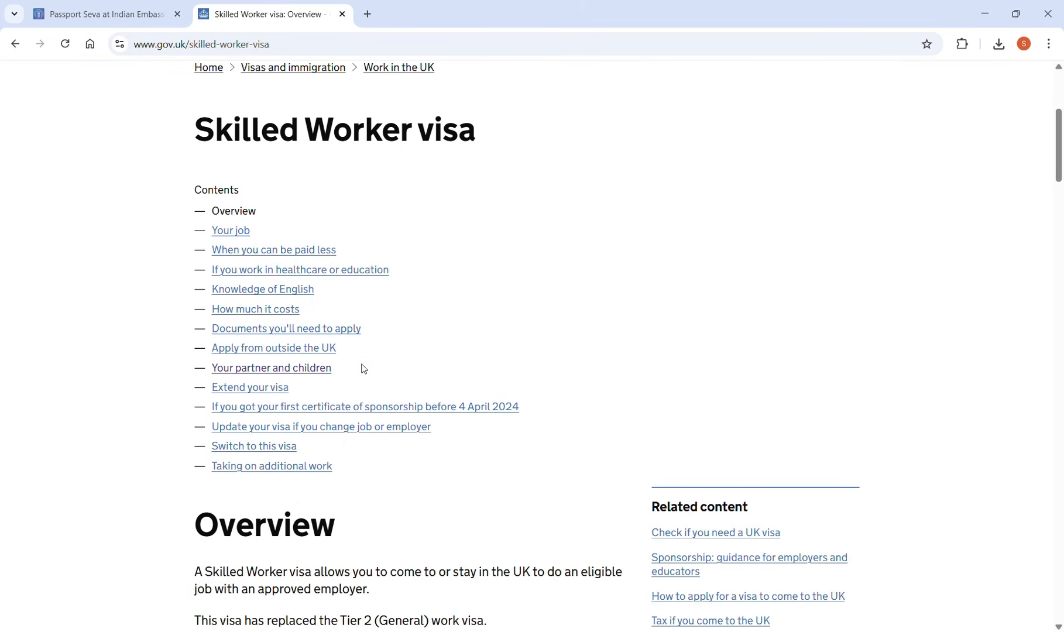
click(280, 372)
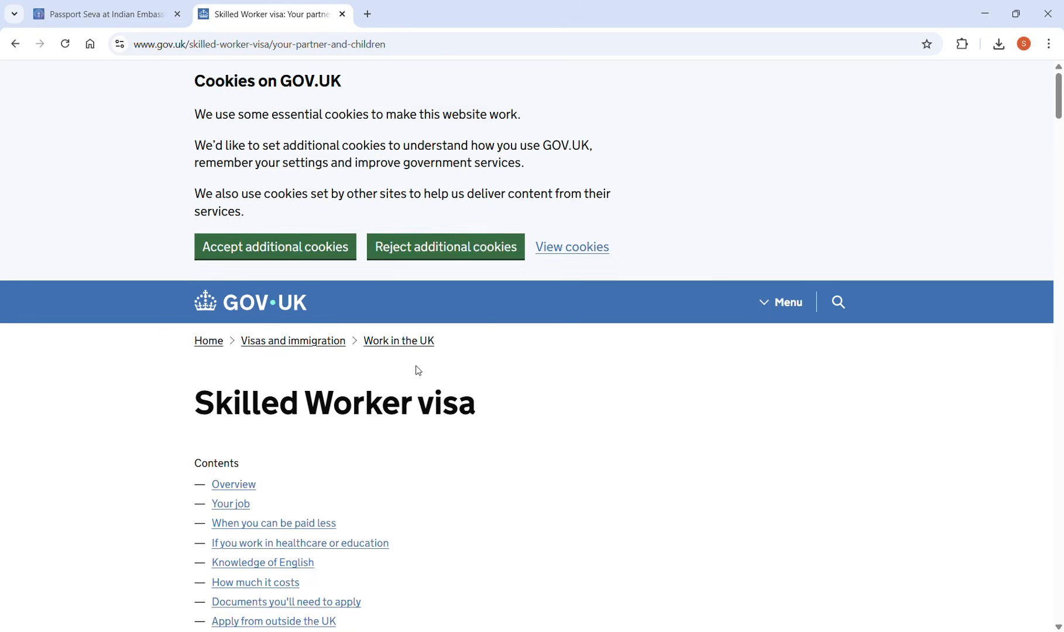
Step: Open the "apply online as your child inside the UK" application under How to apply for extending or switching a visa
scroll(418, 370, down, 5)
scroll(401, 363, down, 15)
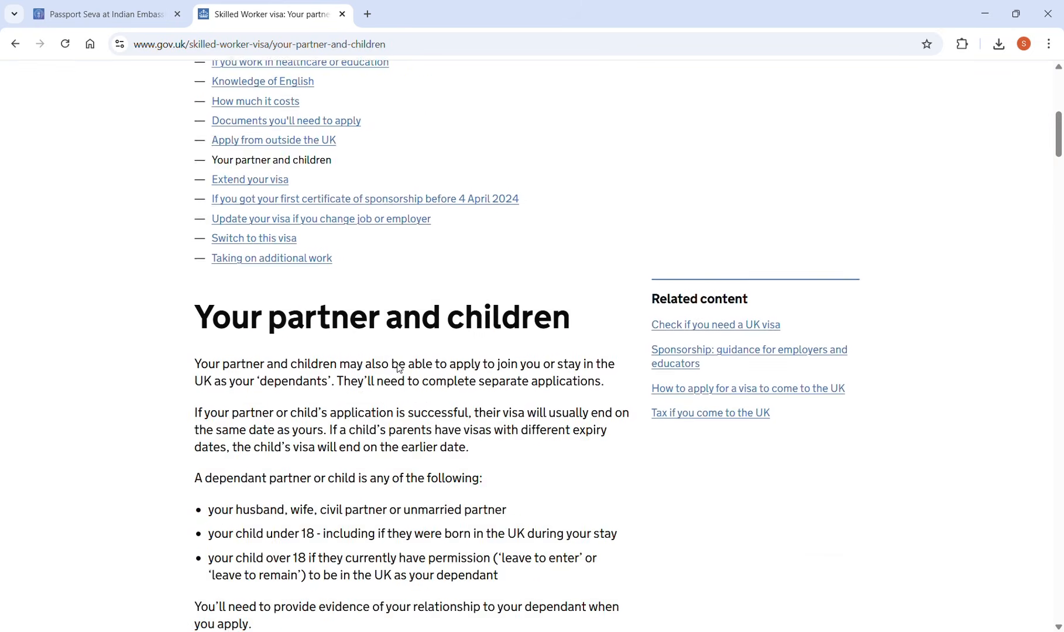
scroll(385, 410, down, 20)
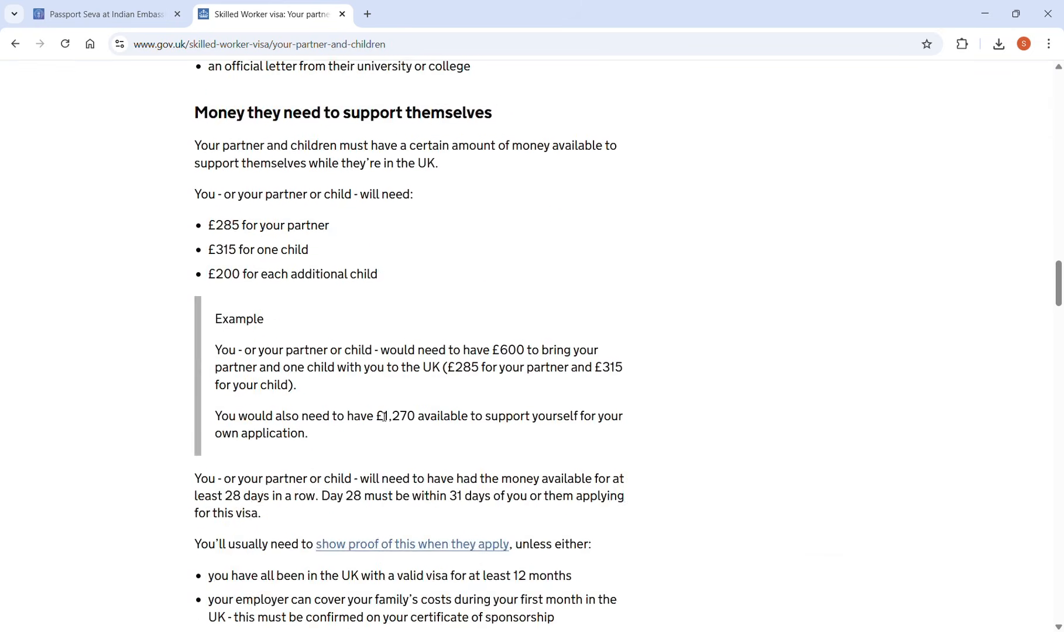
scroll(379, 413, down, 12)
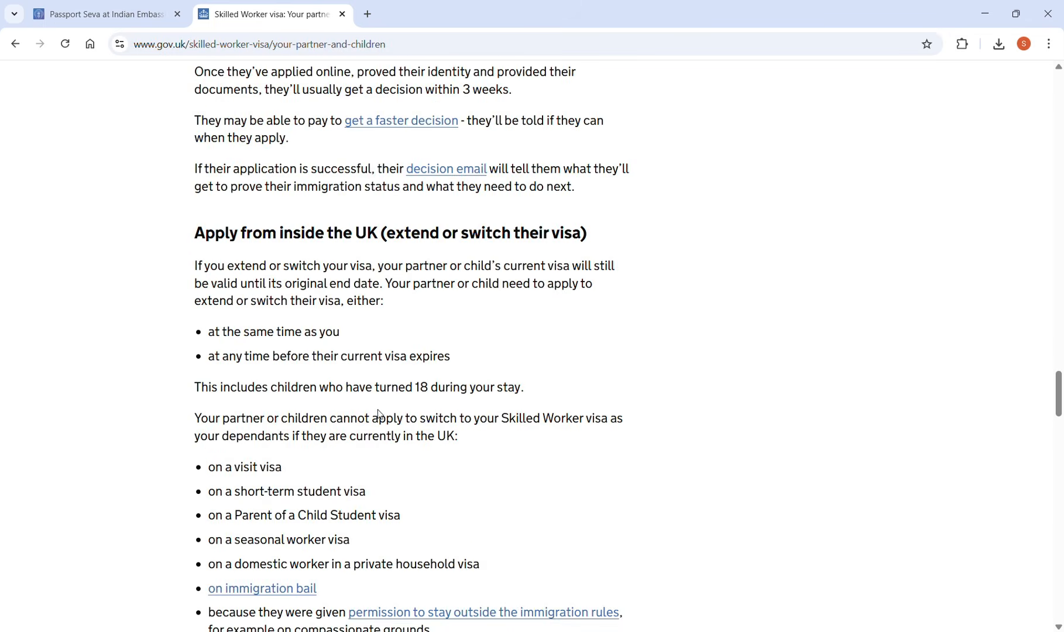
scroll(379, 413, down, 2)
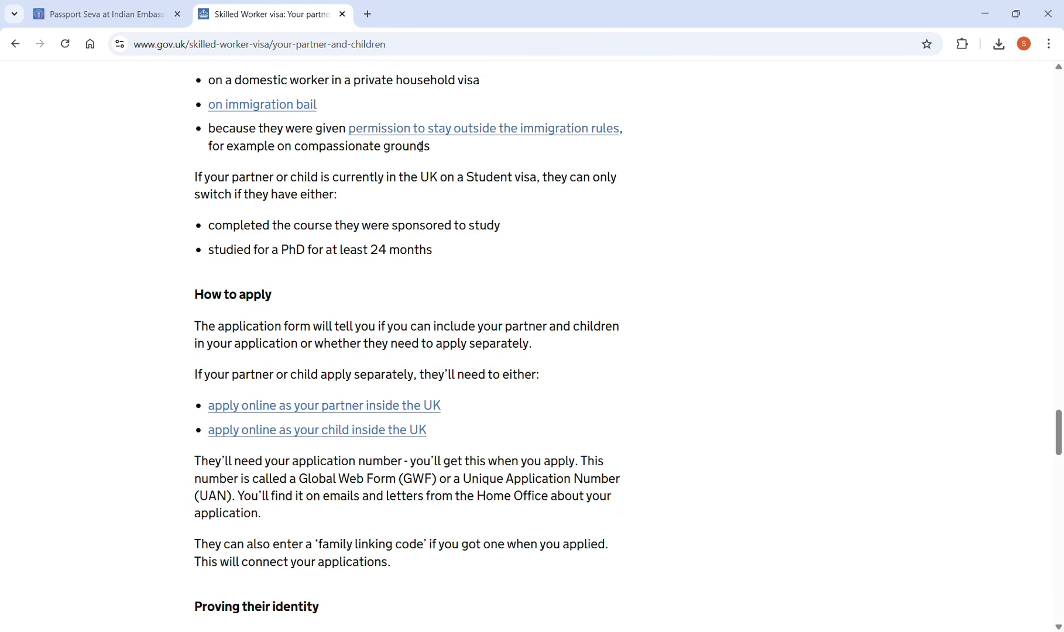
click(324, 434)
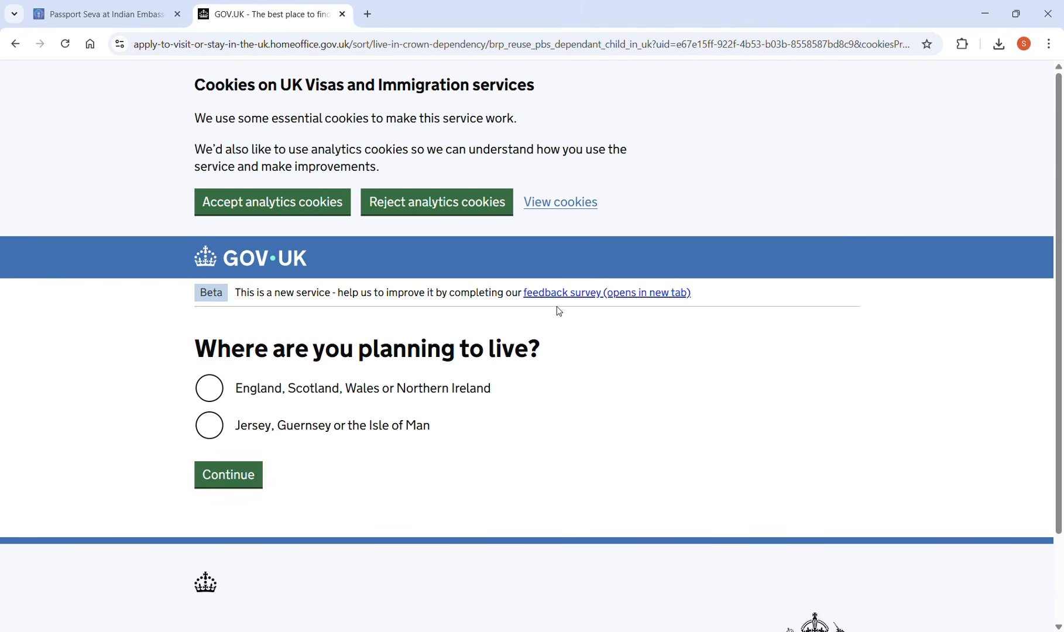
Step: Answer the screening questions: living in England, Scotland, Wales or Northern Ireland, no EU, EEA or Swiss passport, and no BRP
click(216, 392)
click(232, 485)
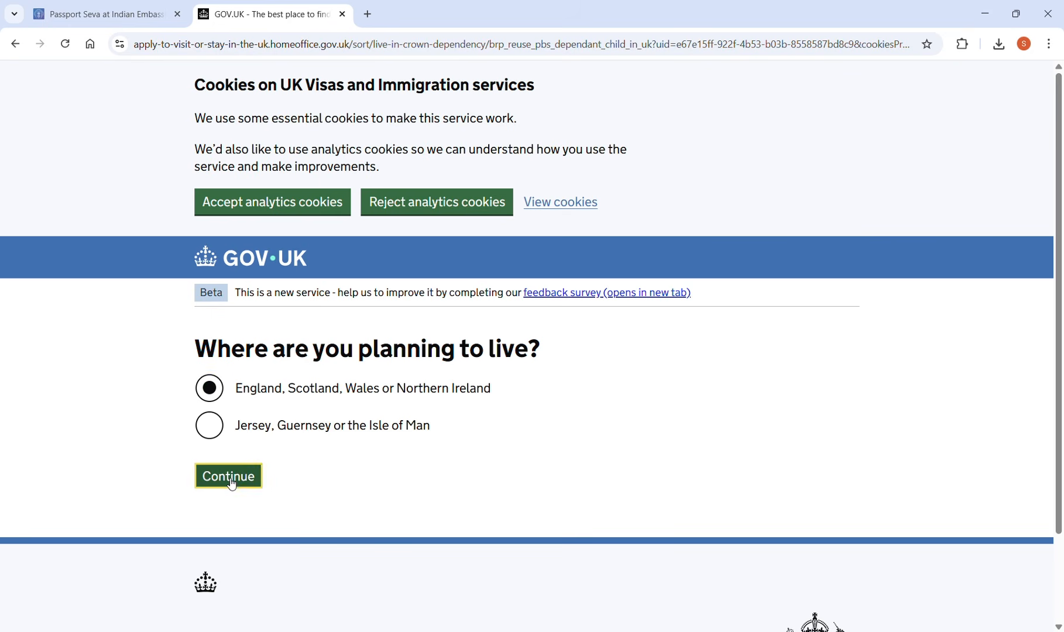
scroll(474, 477, down, 2)
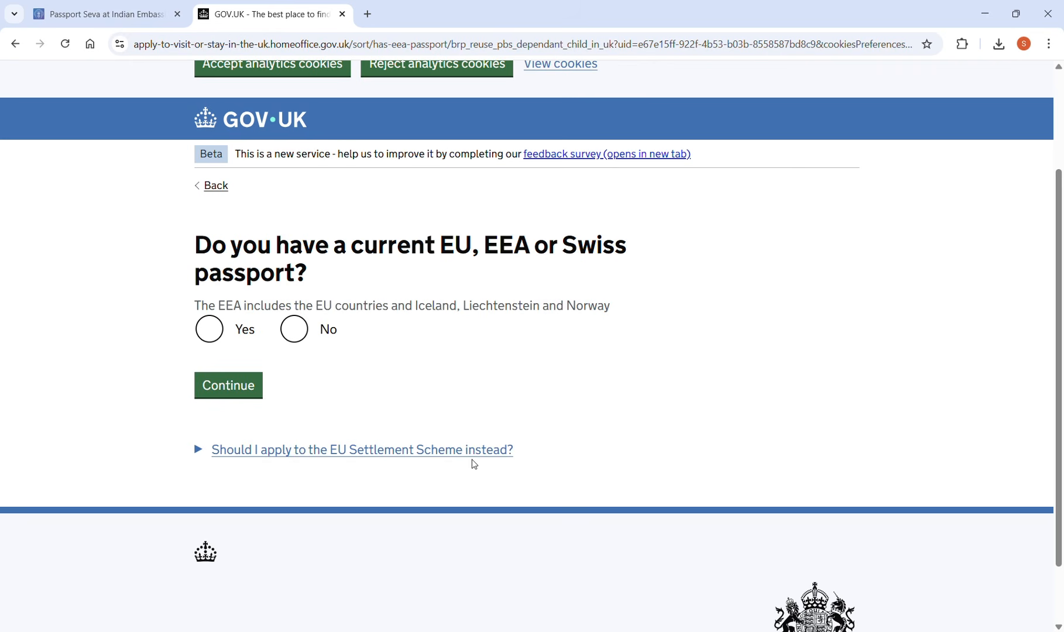
click(295, 331)
click(241, 399)
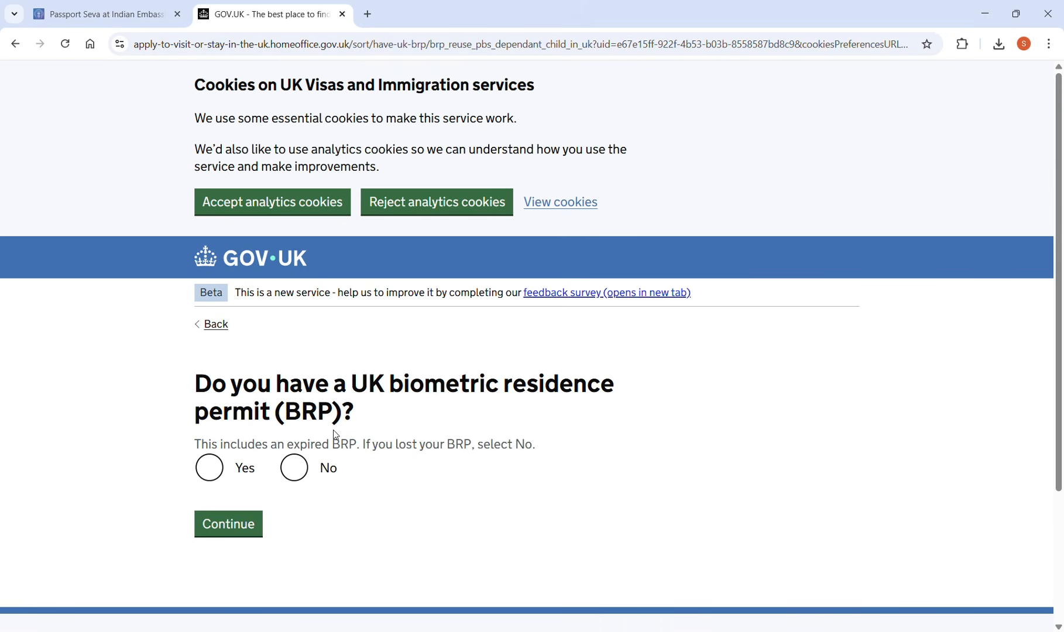
click(298, 470)
click(216, 522)
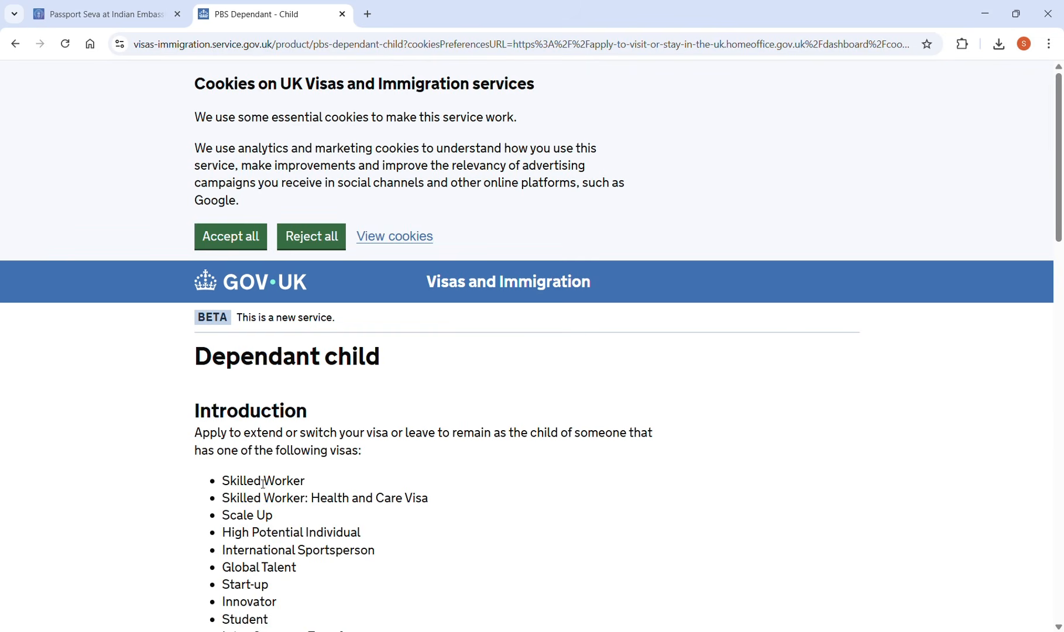
Step: Review the Dependant child introduction, required parent details and How to apply guidance, and start the application
scroll(356, 474, down, 2)
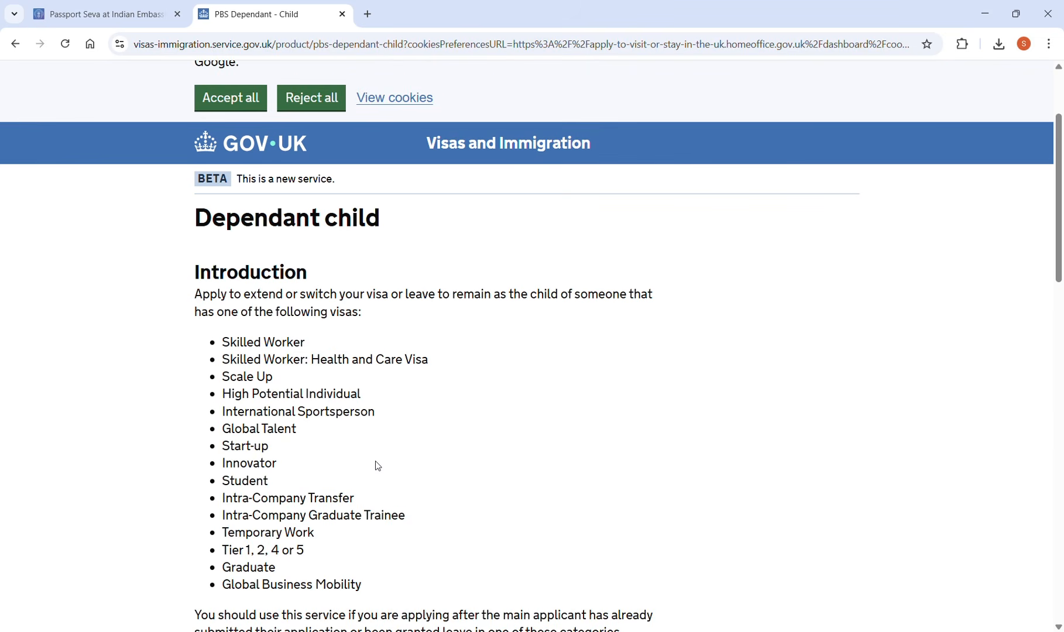
scroll(378, 465, down, 8)
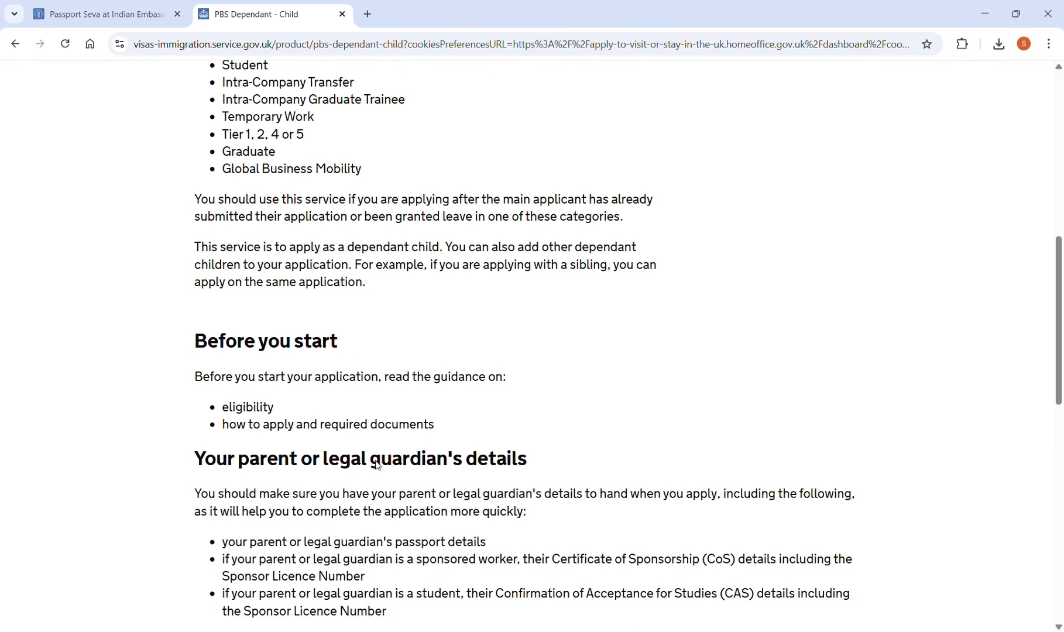
scroll(381, 465, down, 6)
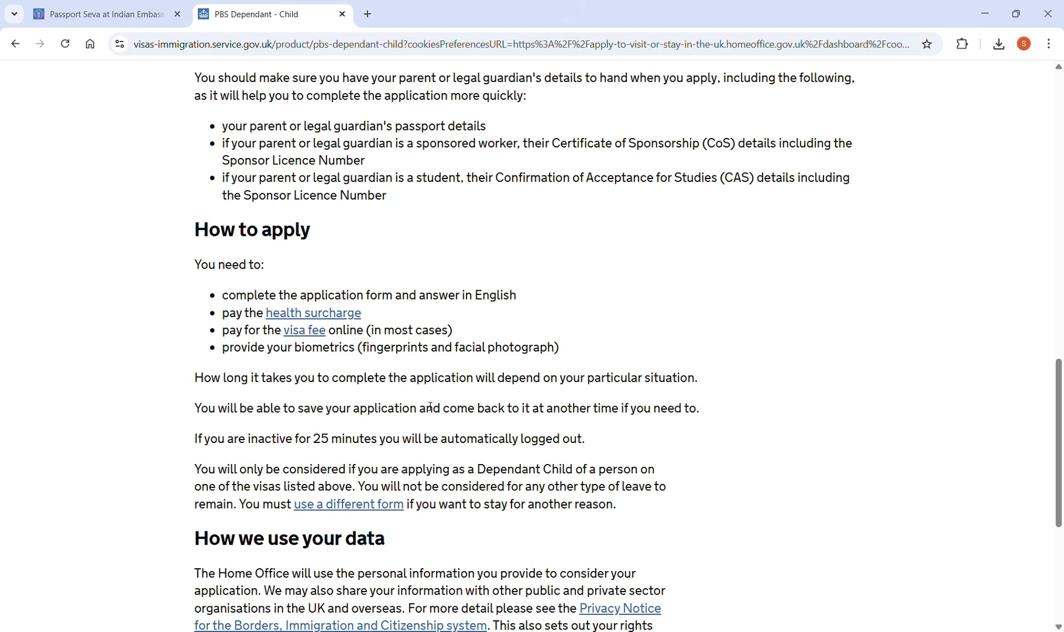
scroll(464, 447, down, 5)
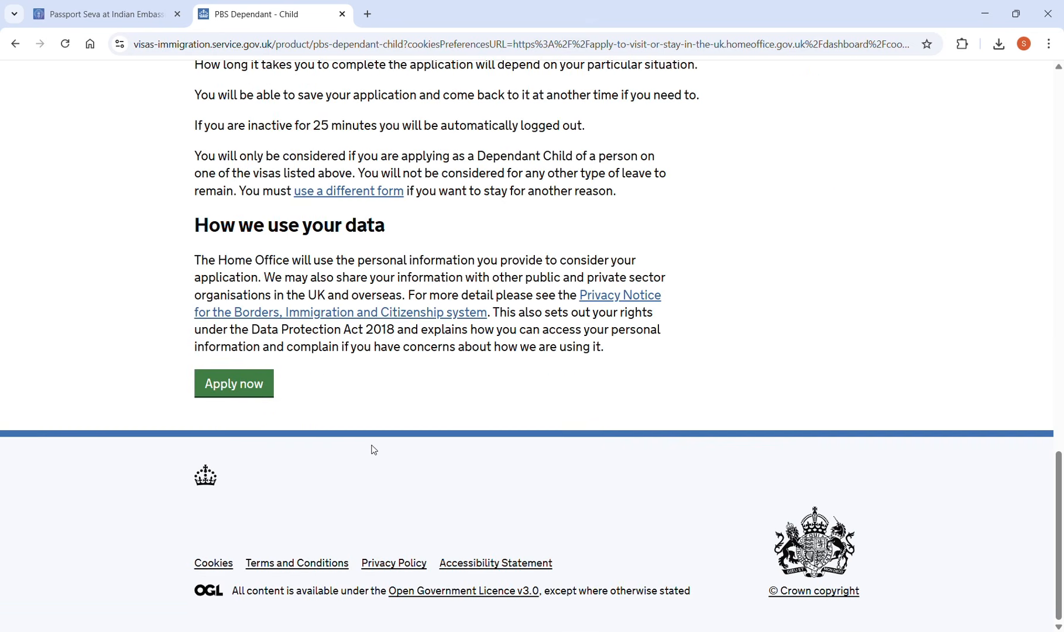
scroll(366, 441, up, 18)
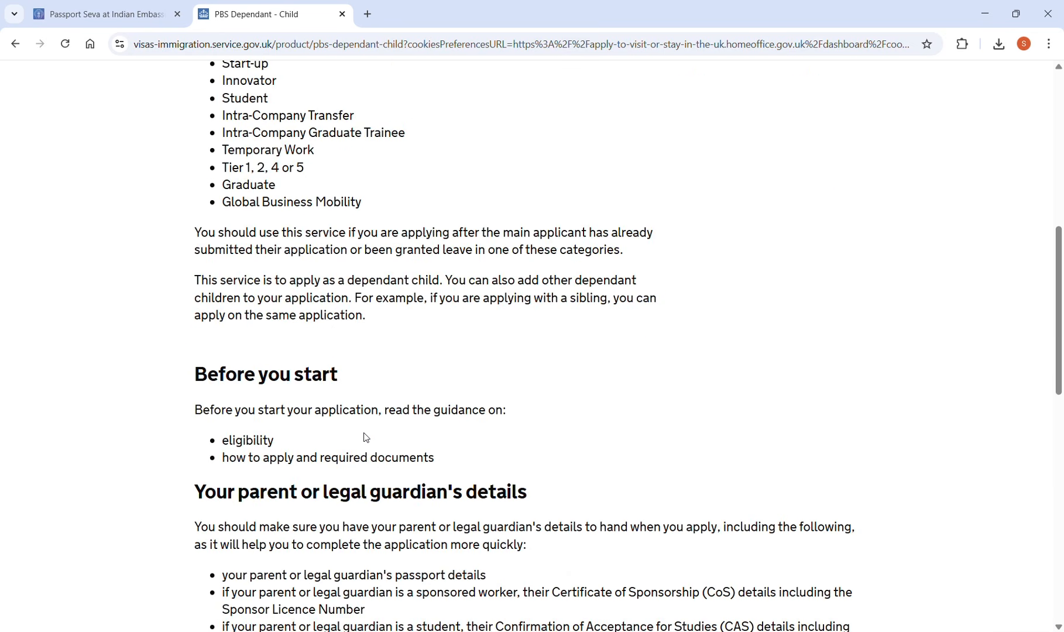
scroll(366, 434, down, 10)
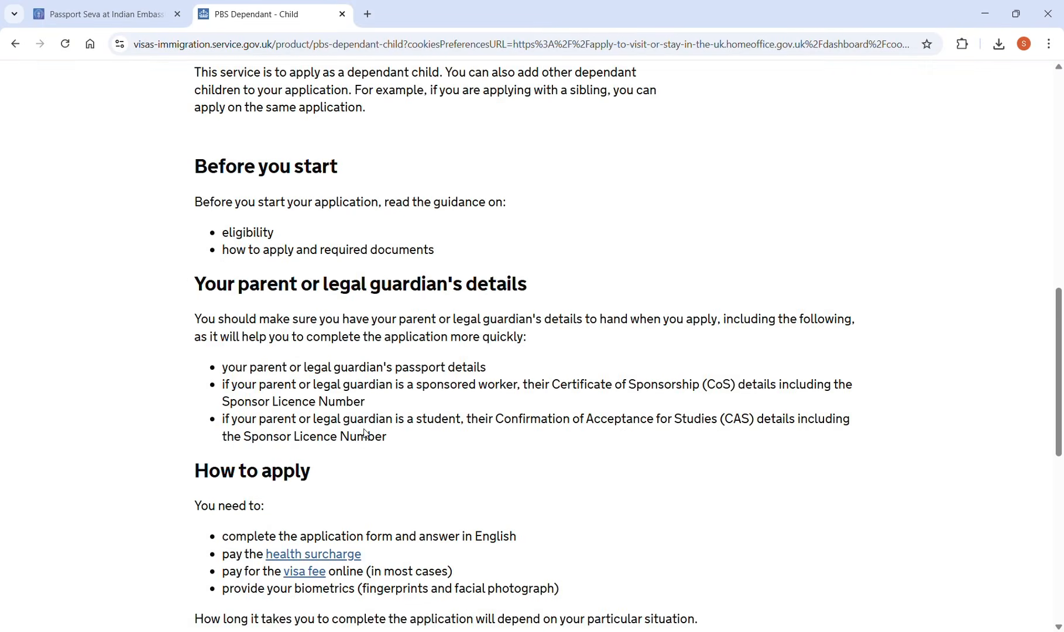
scroll(366, 434, down, 3)
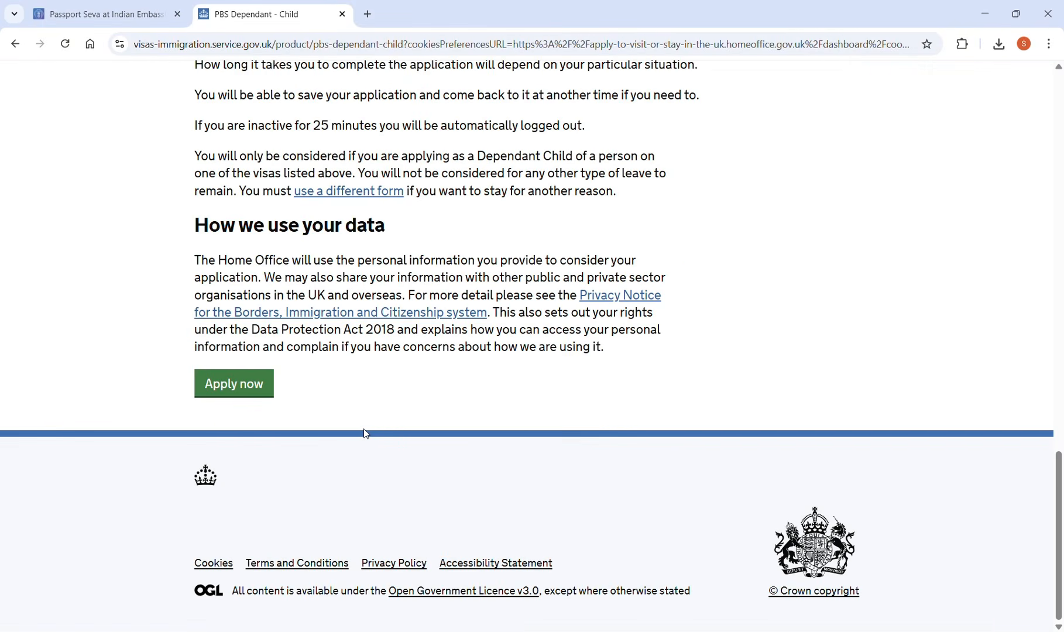
click(249, 389)
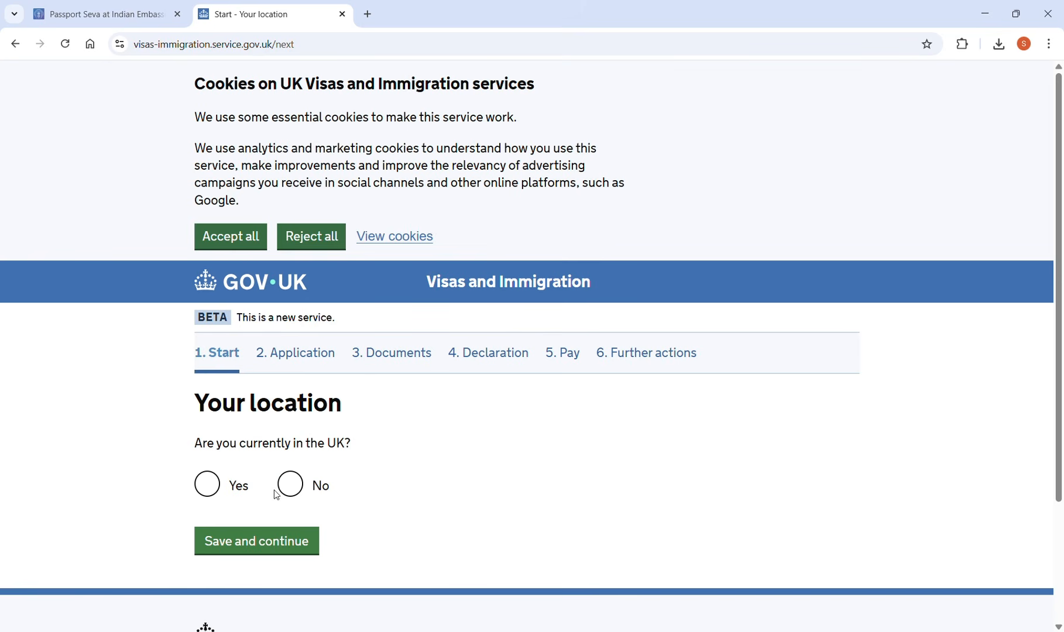
Step: Answer Yes to currently being in the UK and No to undecided Home Office applications, and proceed to the email registration form
click(212, 490)
click(256, 544)
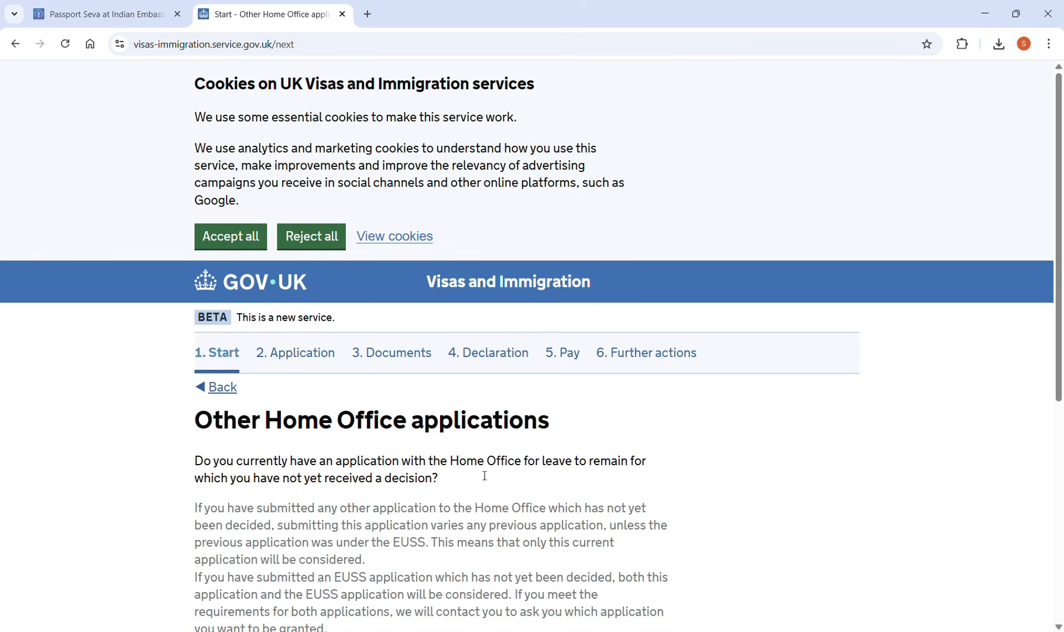
scroll(485, 474, down, 3)
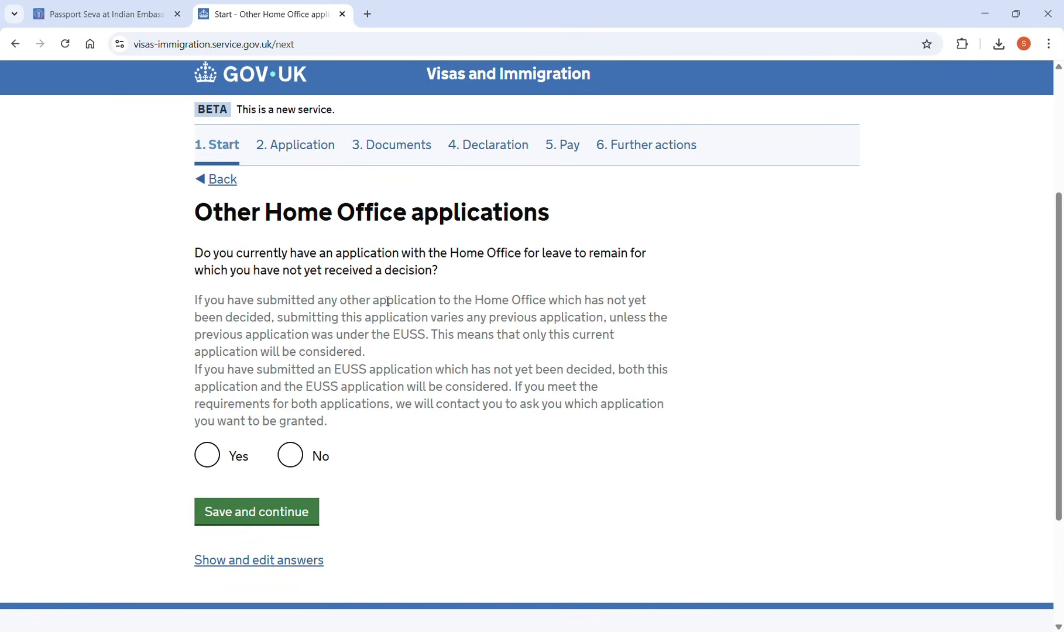
click(290, 455)
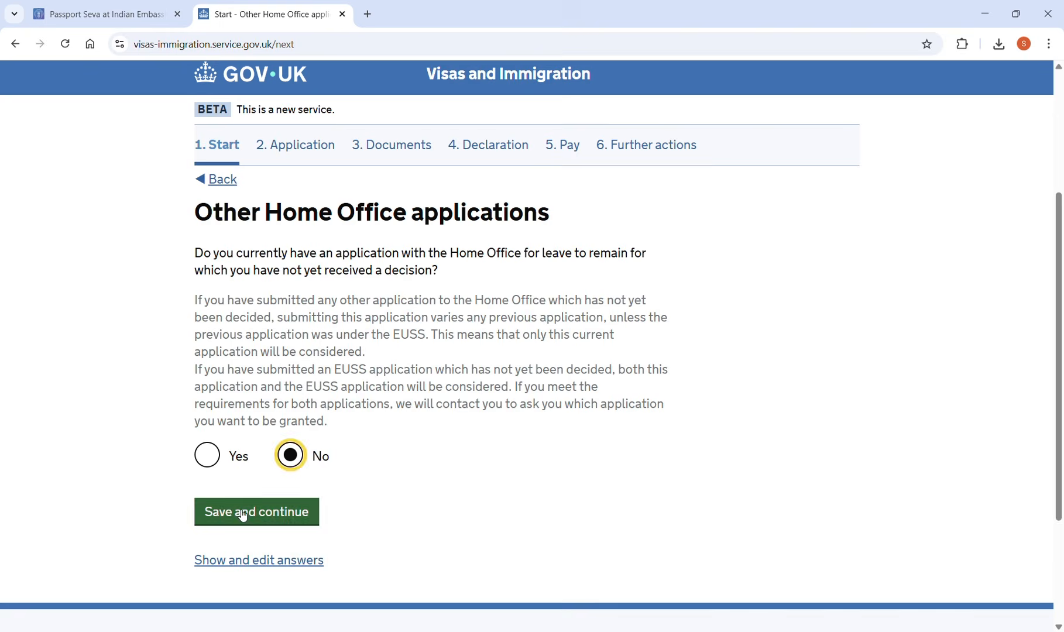
click(243, 516)
scroll(475, 471, down, 5)
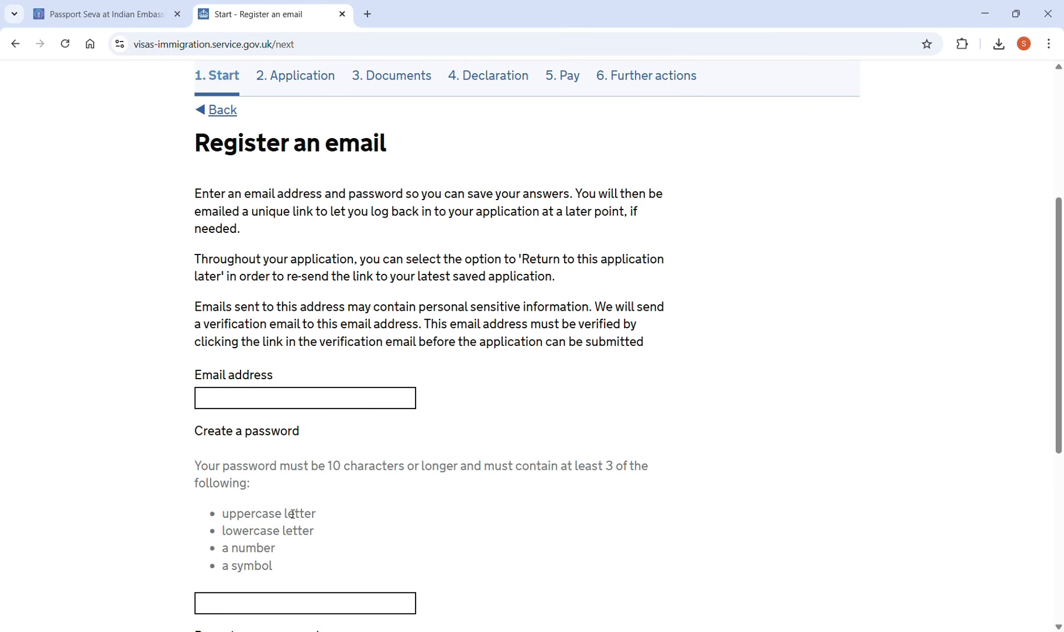
scroll(292, 514, down, 2)
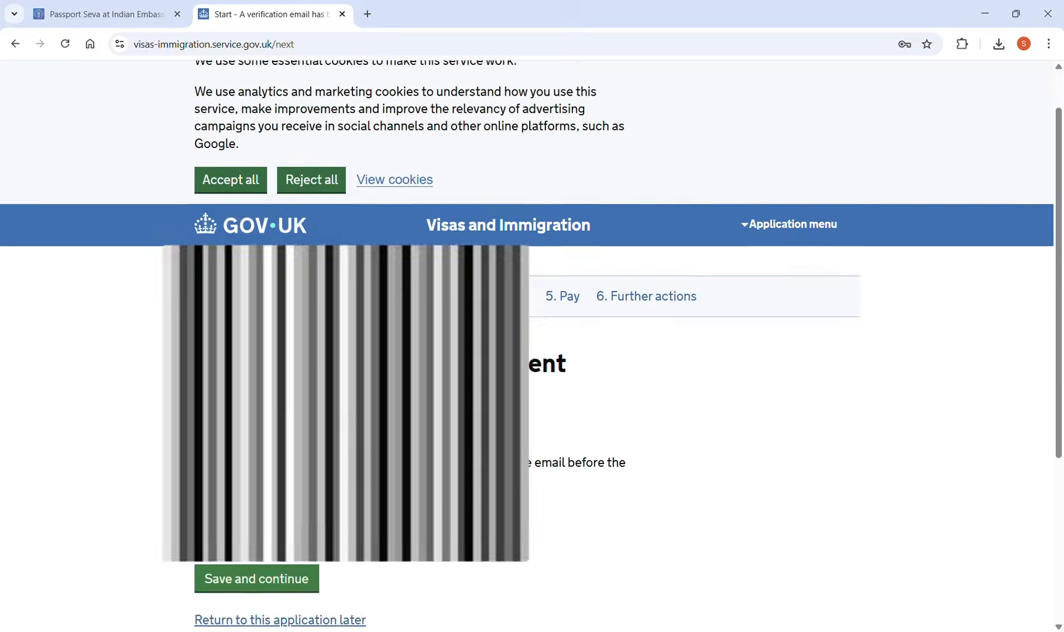
Step: Choose the main applicant's visa route, provide their UAN as the Home Office reference, and save the answers
scroll(644, 380, down, 2)
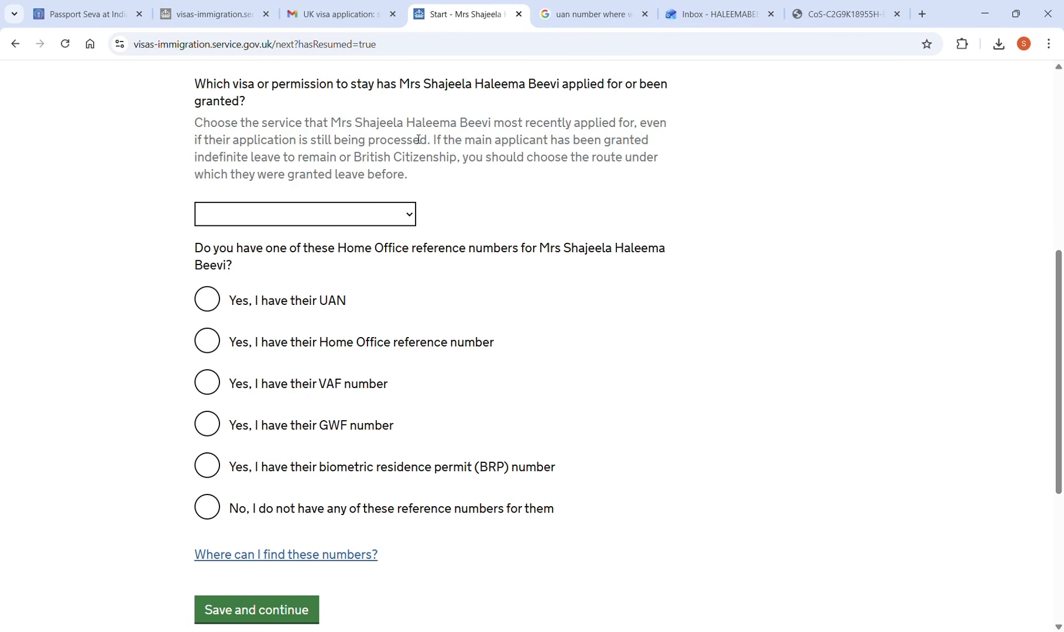
click(414, 217)
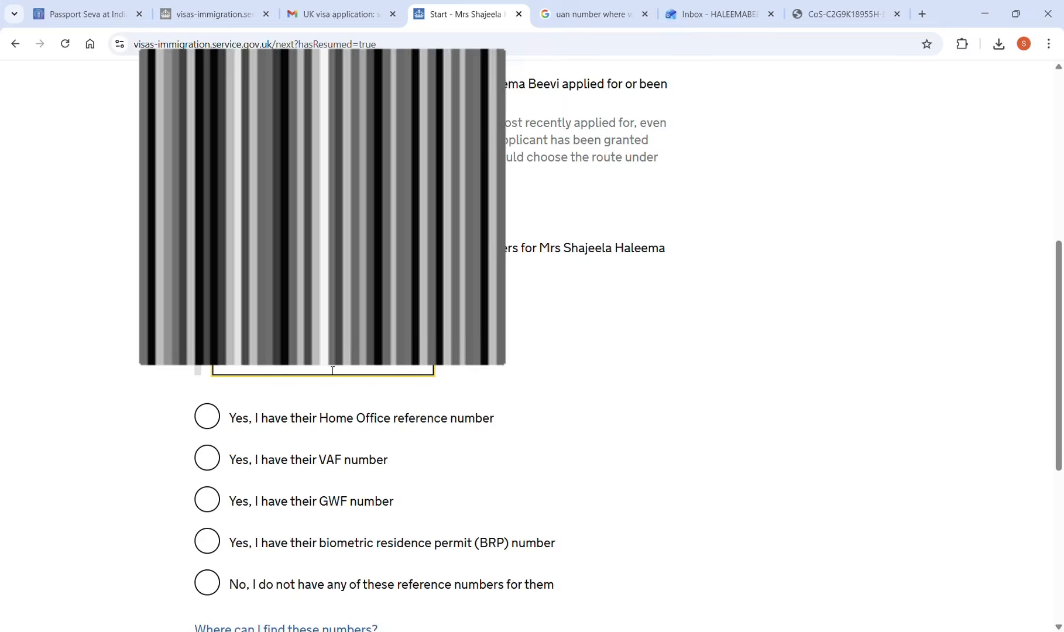
key(ctrl+v)
scroll(442, 418, down, 3)
scroll(442, 416, down, 2)
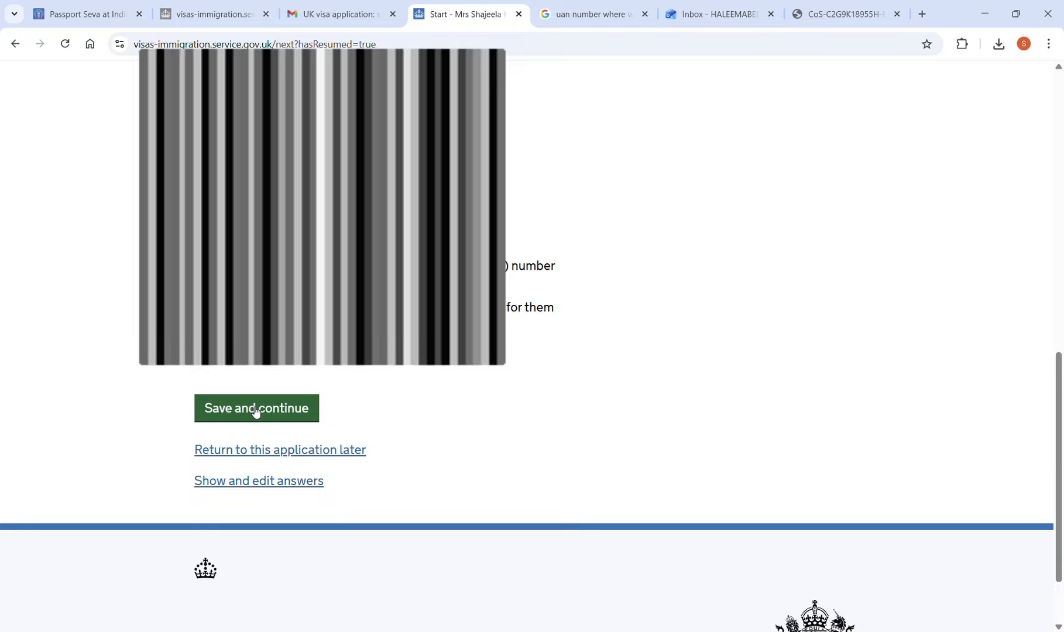
click(254, 412)
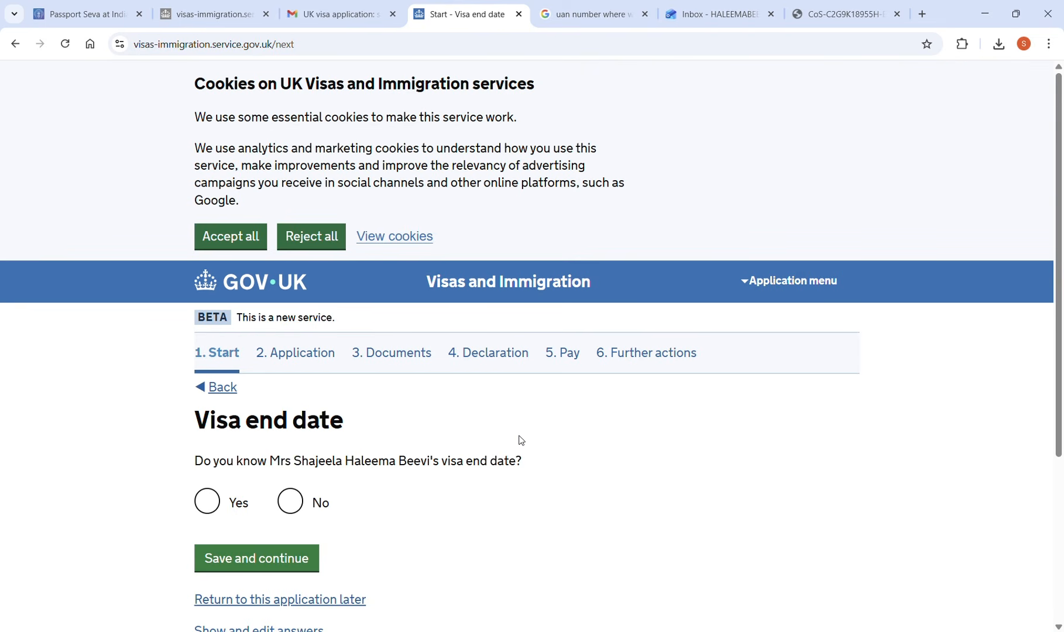
Step: Answer Yes to knowing the main applicant's visa end date and continue to the date entry form
click(220, 512)
scroll(380, 533, down, 1)
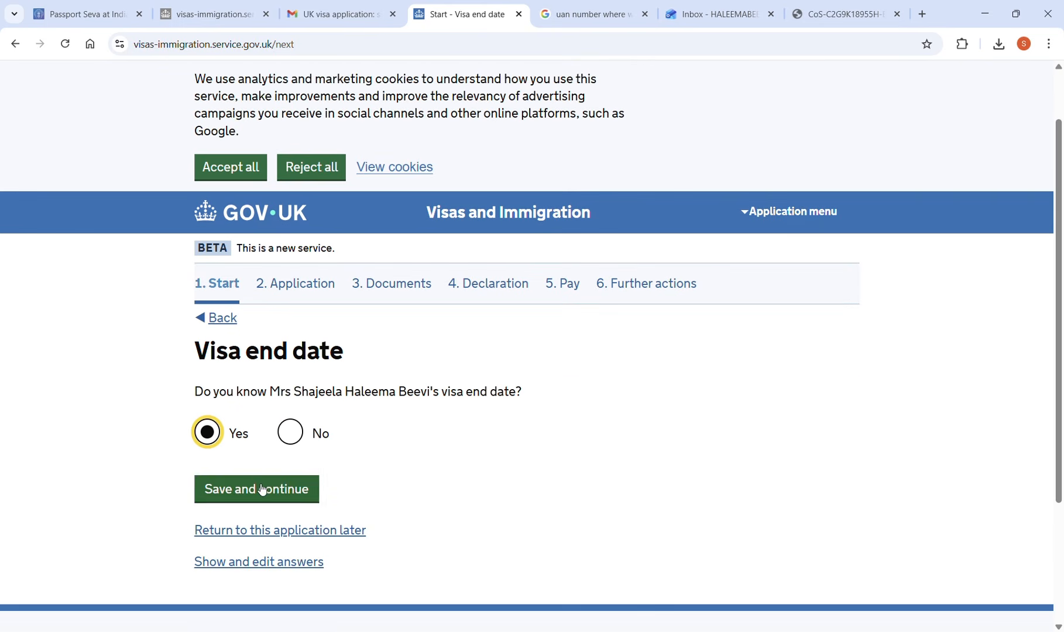
click(261, 489)
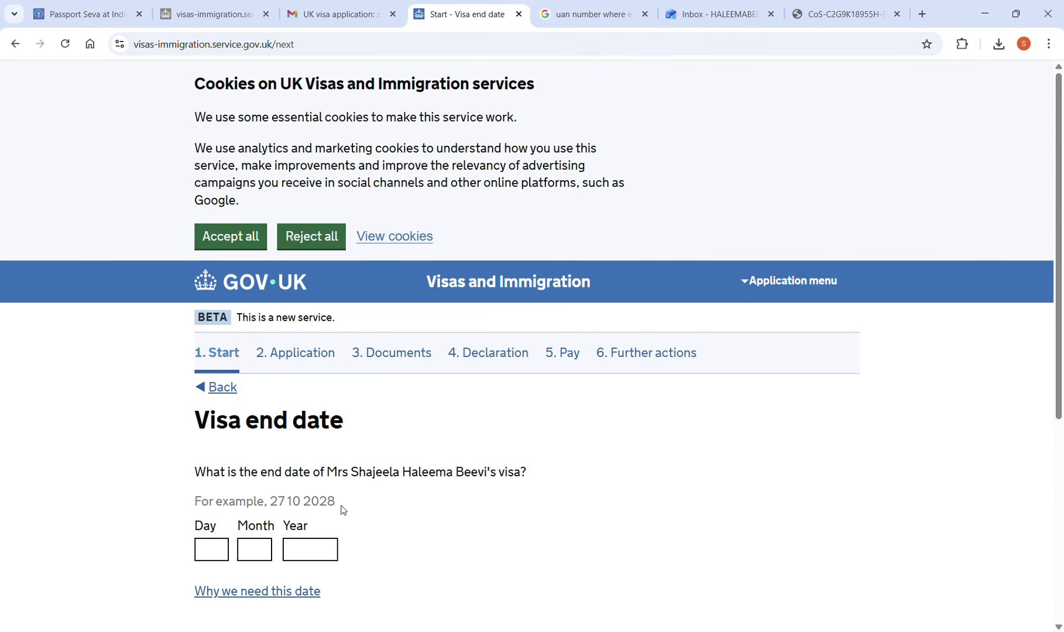
Step: Provide the main applicant's visa end date, and answer Yes to having Skilled Worker permission and a Certificate of Sponsorship reference number
scroll(440, 465, down, 2)
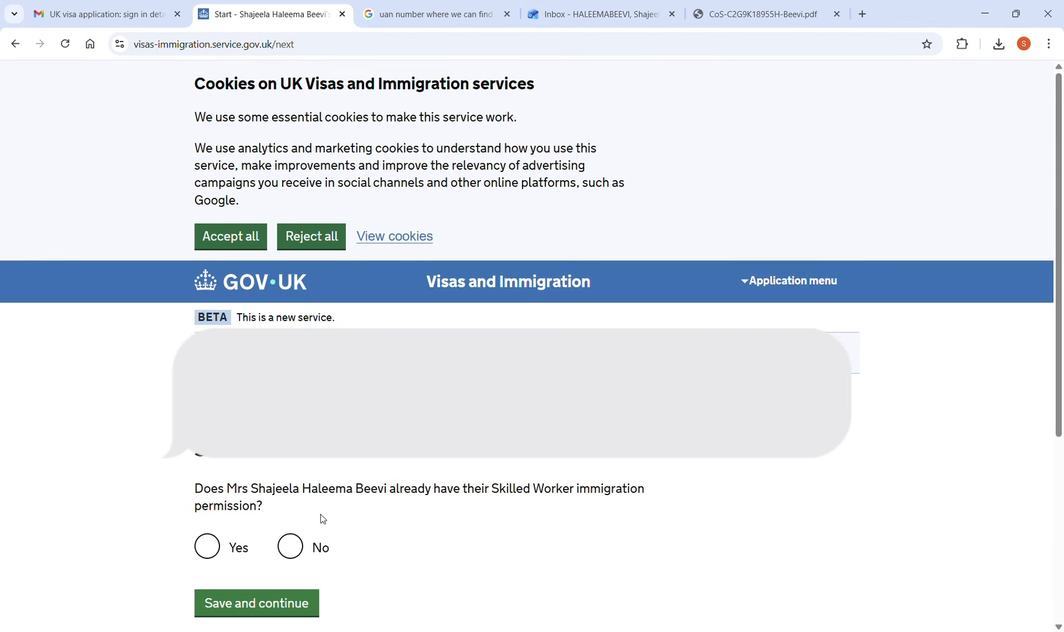
click(209, 546)
click(250, 599)
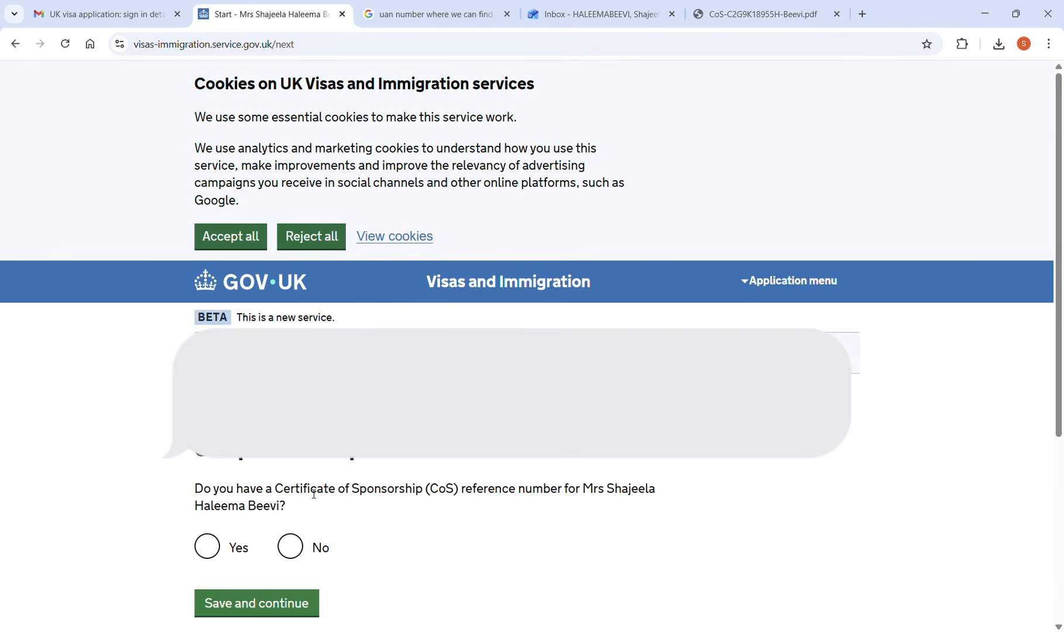
click(212, 546)
key(Tab)
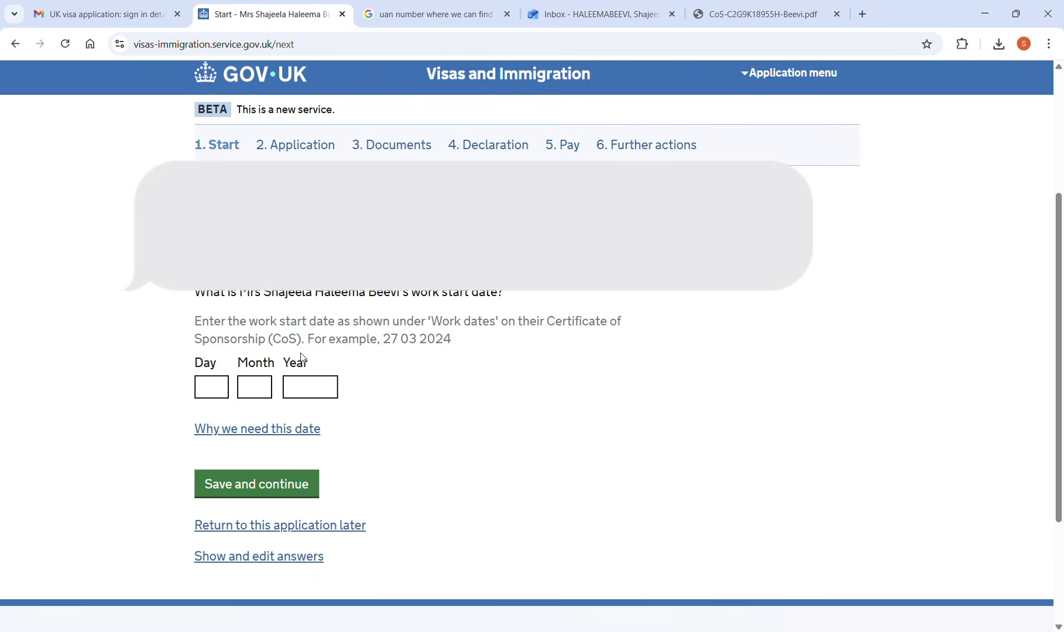
Step: Provide the main applicant's work start date, answer No to the indefinite leave to remain or citizenship question, and save
scroll(326, 368, down, 3)
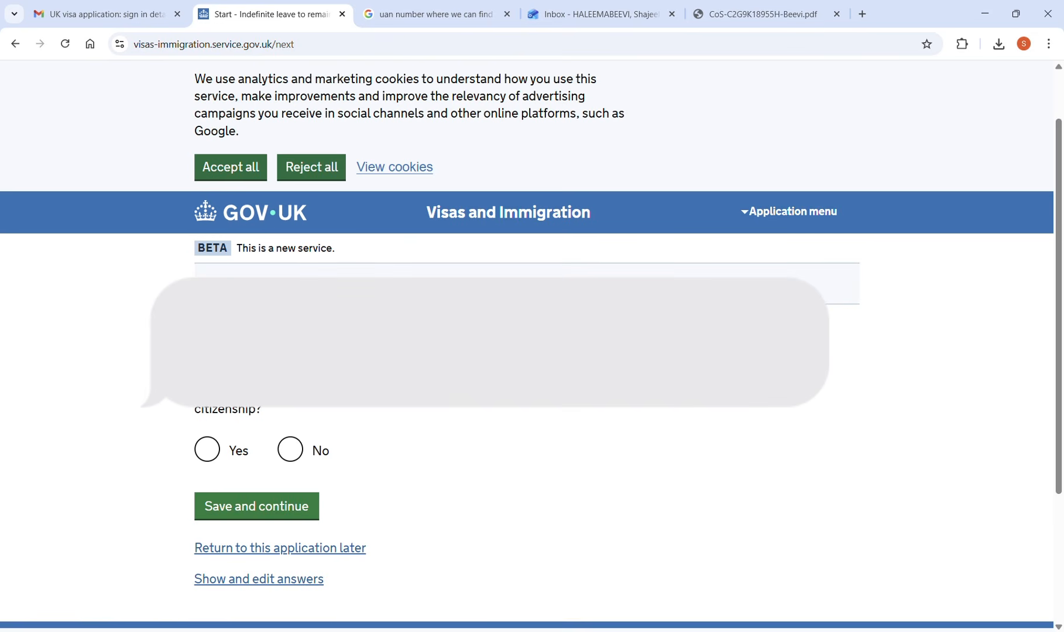
click(298, 453)
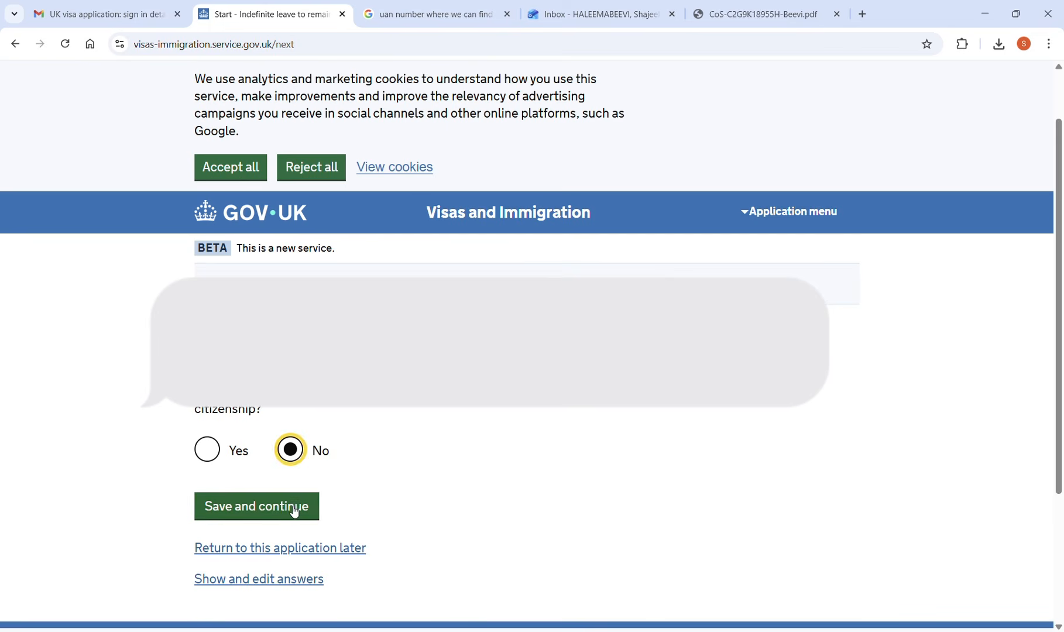
click(293, 506)
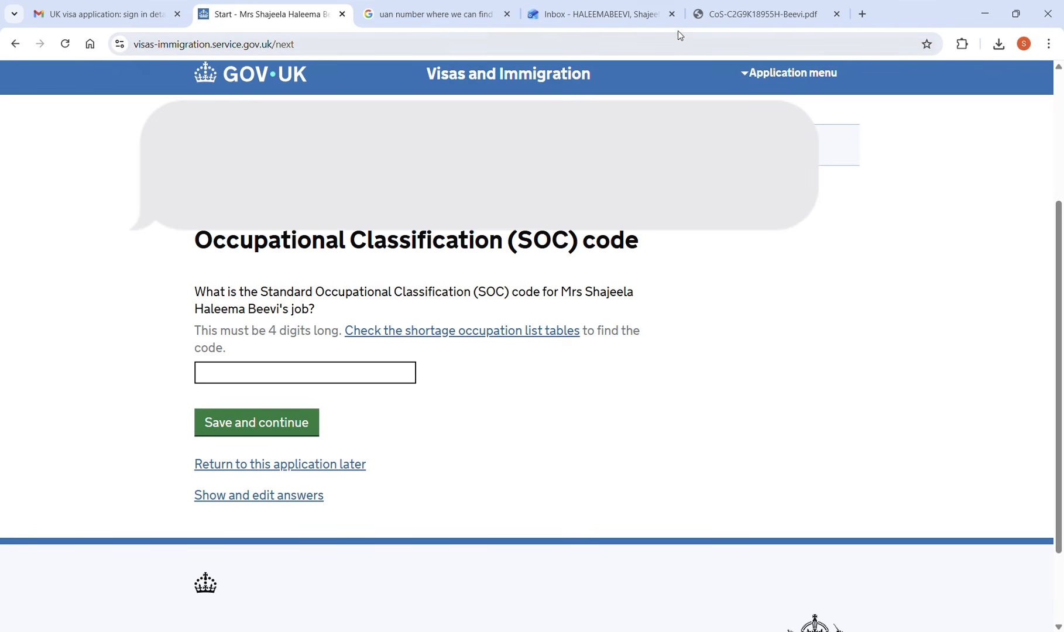
Step: Provide the job's SOC code from the Certificate of Sponsorship PDF and answer Yes to the sponsor certifying maintenance
click(755, 13)
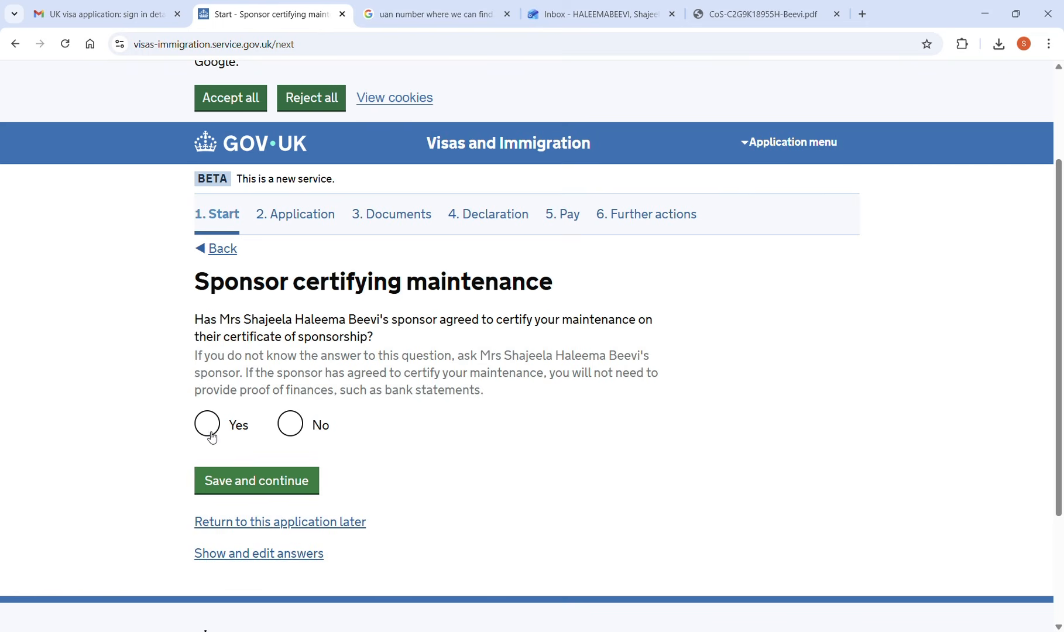
click(214, 430)
click(254, 494)
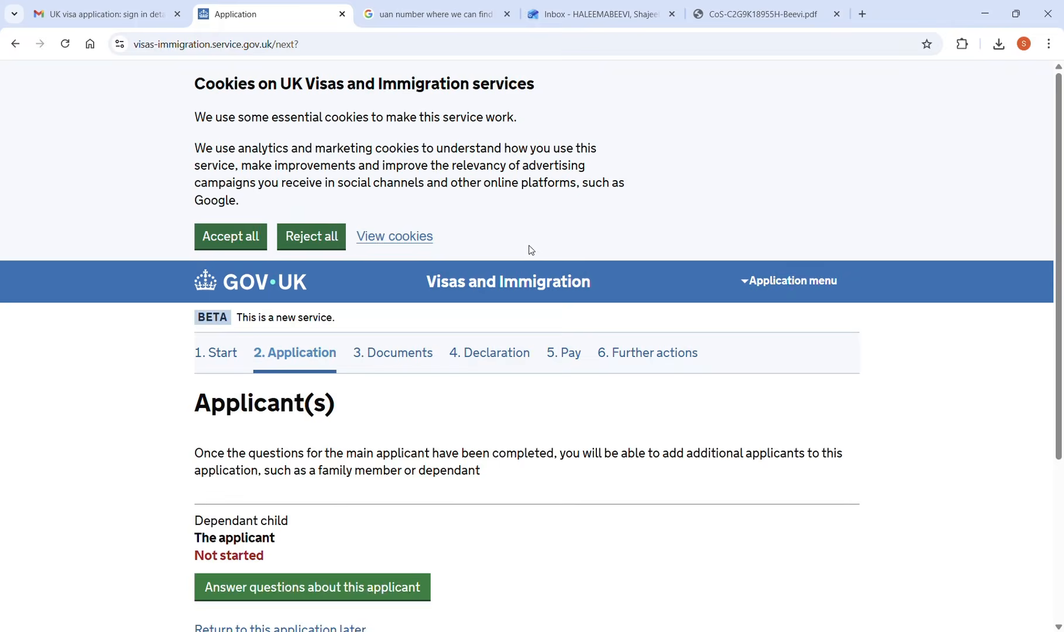
Step: Start the dependant child's questions, enter the child's title and name, and answer No to any other names
scroll(571, 340, down, 2)
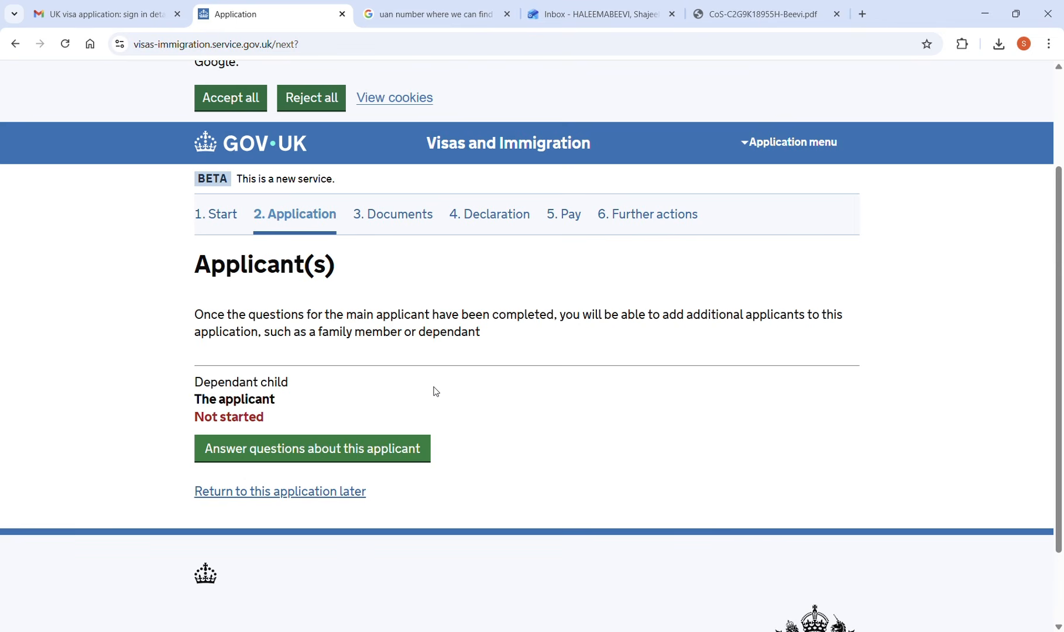
click(318, 455)
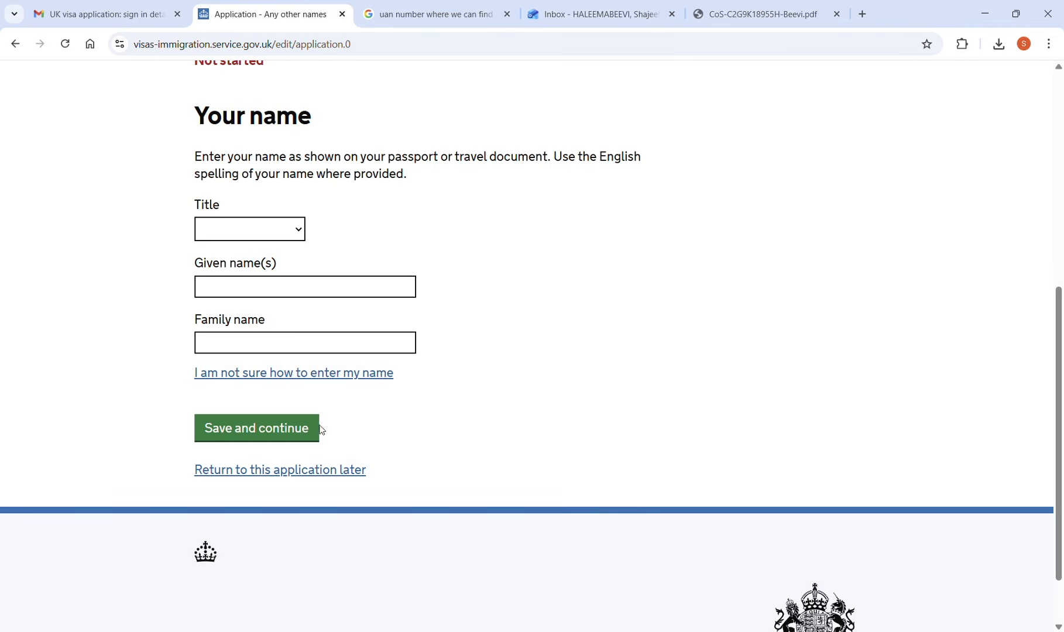
click(300, 232)
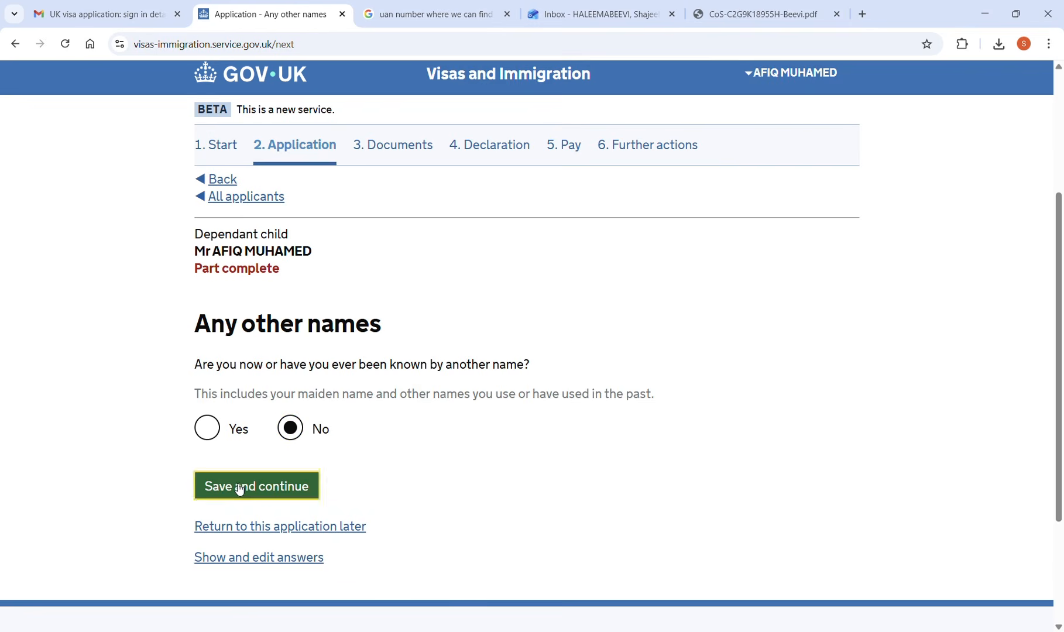
click(237, 485)
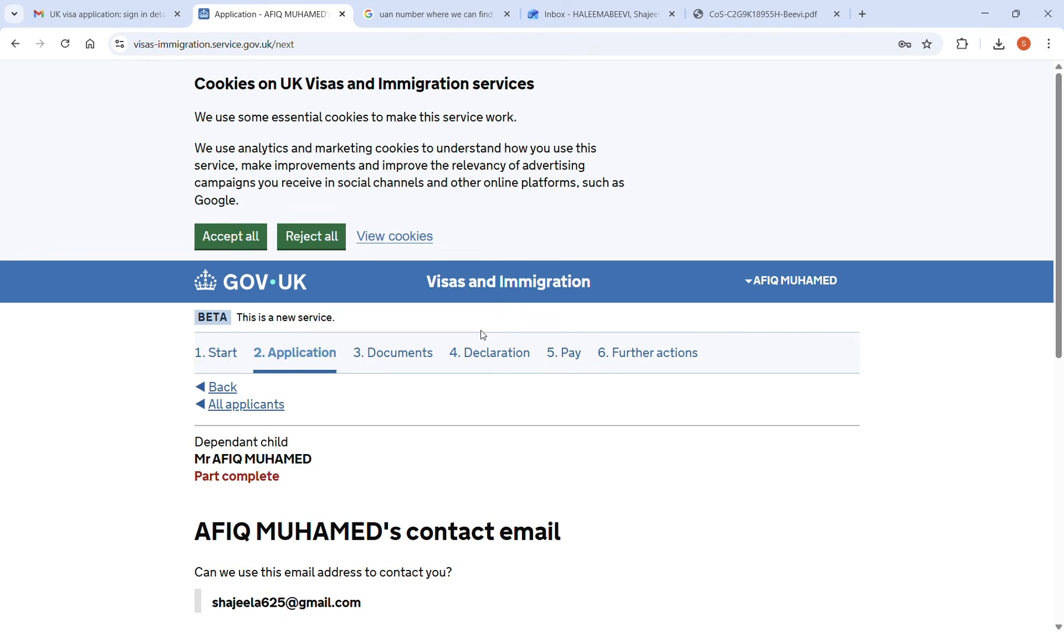
Step: Answer Yes to using the registered email address for contact and save the answer
scroll(481, 332, down, 8)
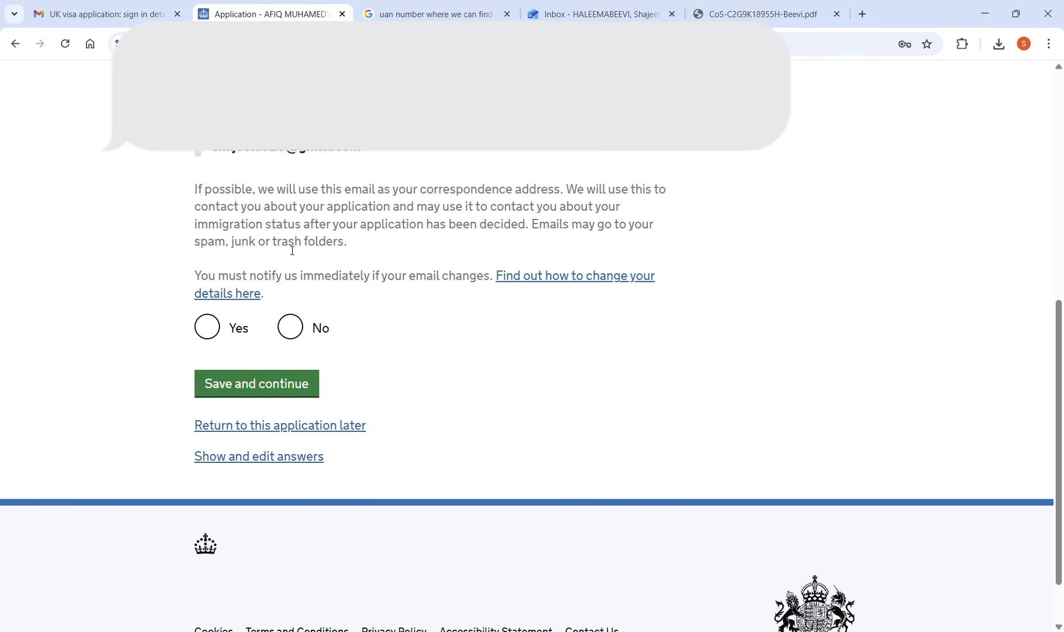
click(208, 328)
click(253, 398)
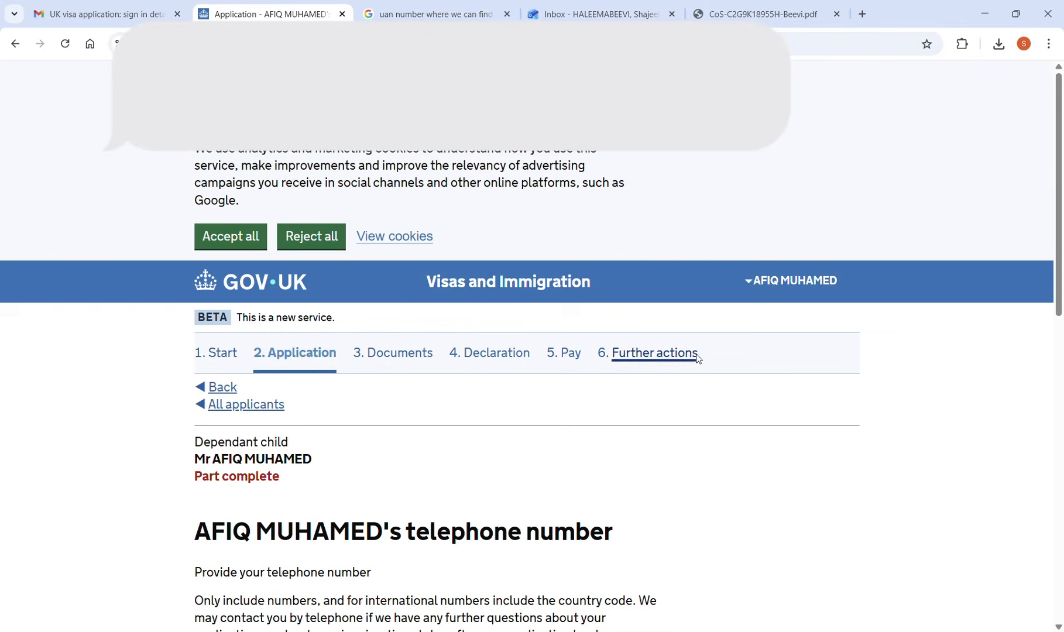
Step: Enter the contact telephone number, indicate where it is used, and continue to the postal address form
scroll(612, 380, down, 6)
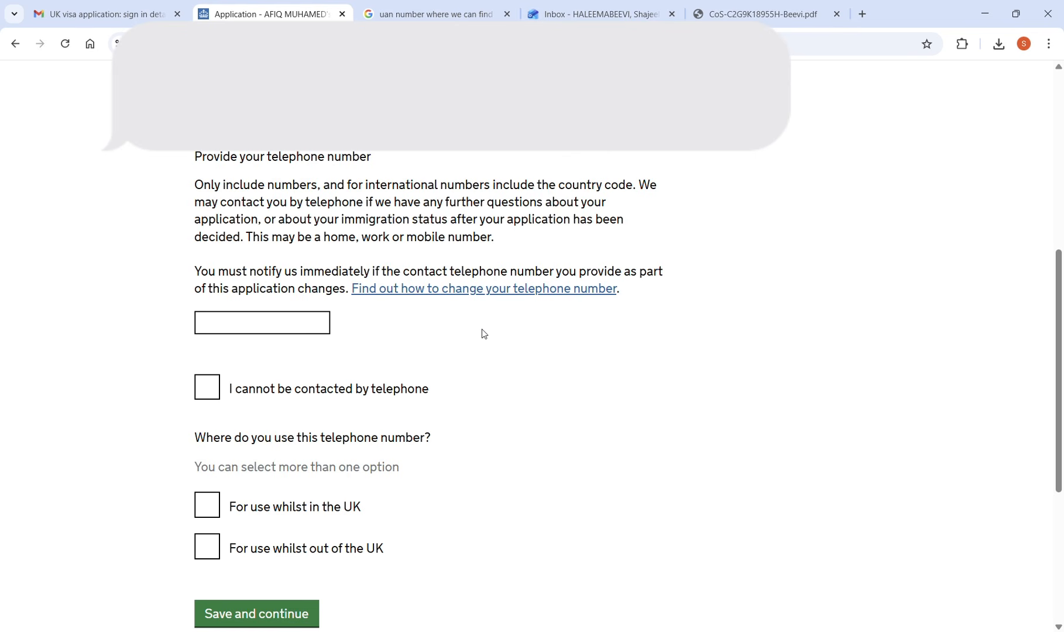
scroll(483, 333, down, 2)
click(281, 185)
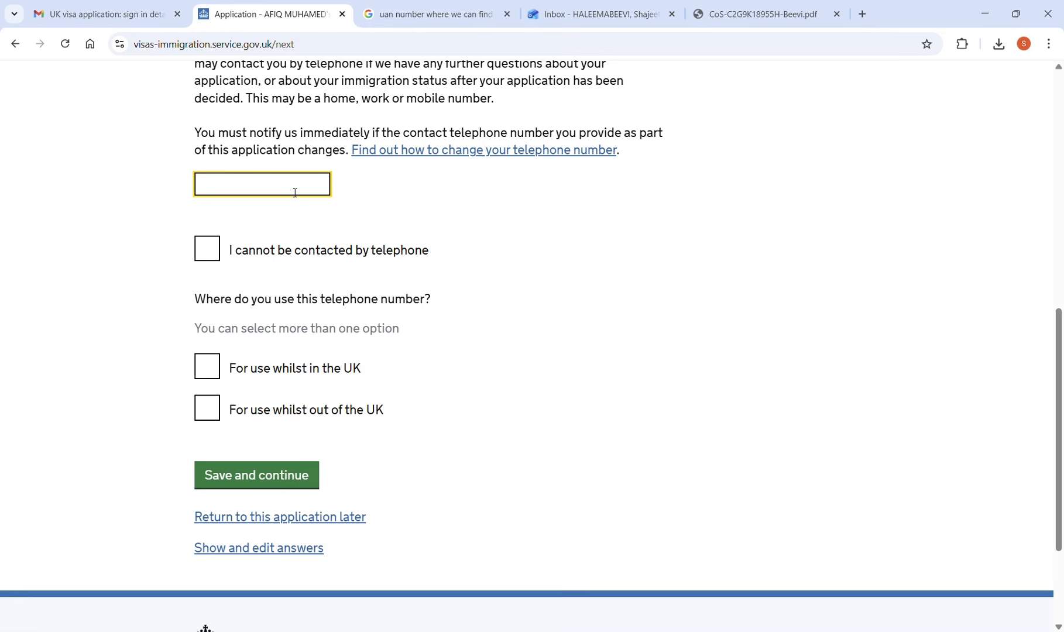
text(7)
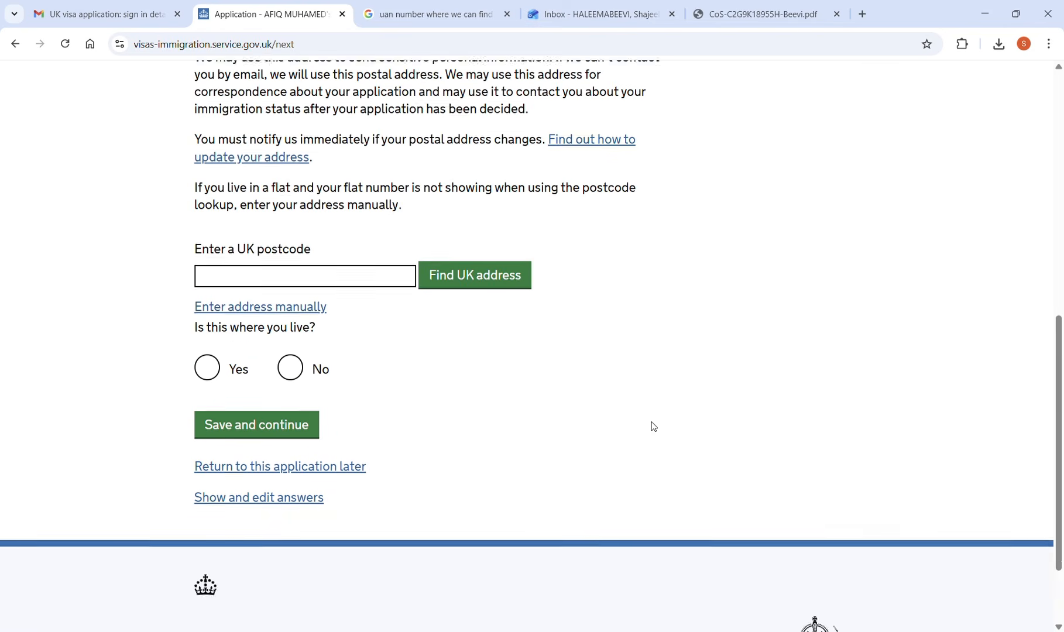
Step: Find the postal address by UK postcode, answer Yes to living there, and enter the month and year of moving in
scroll(649, 425, up, 1)
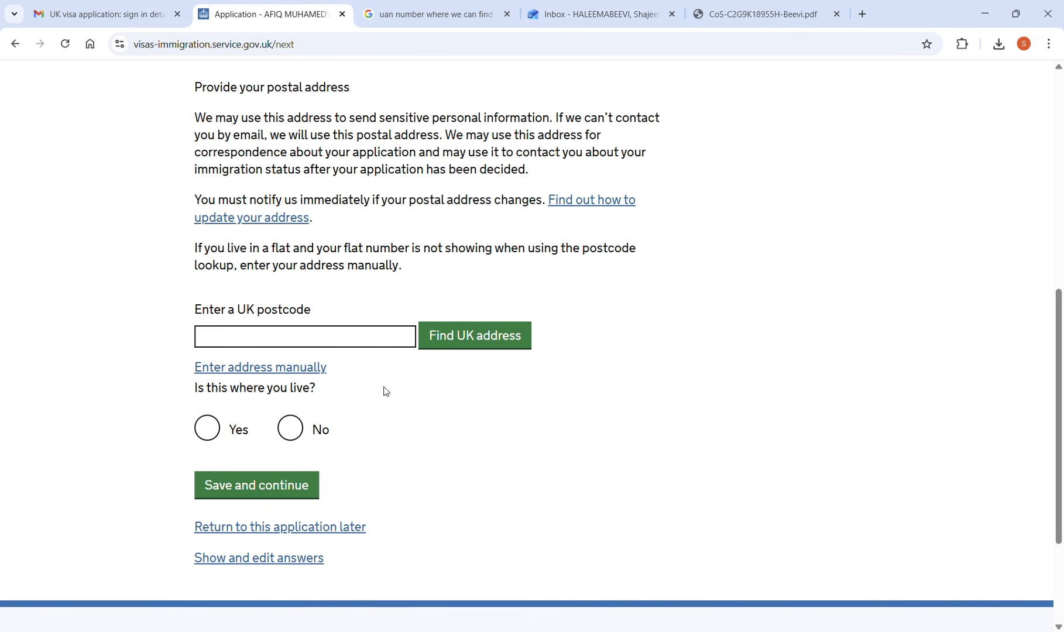
click(383, 339)
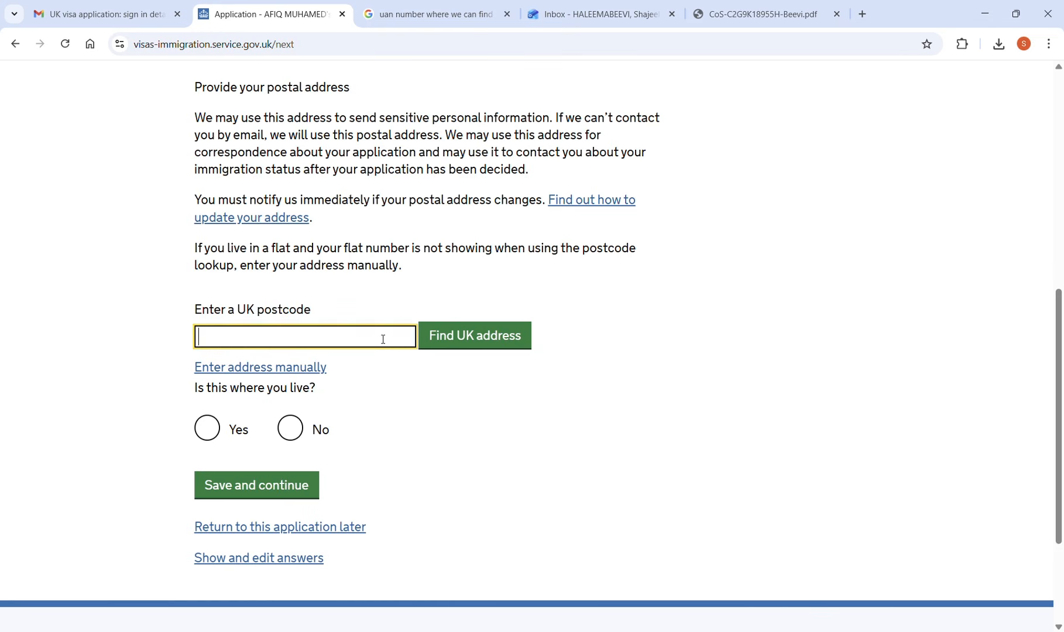
click(444, 355)
click(457, 347)
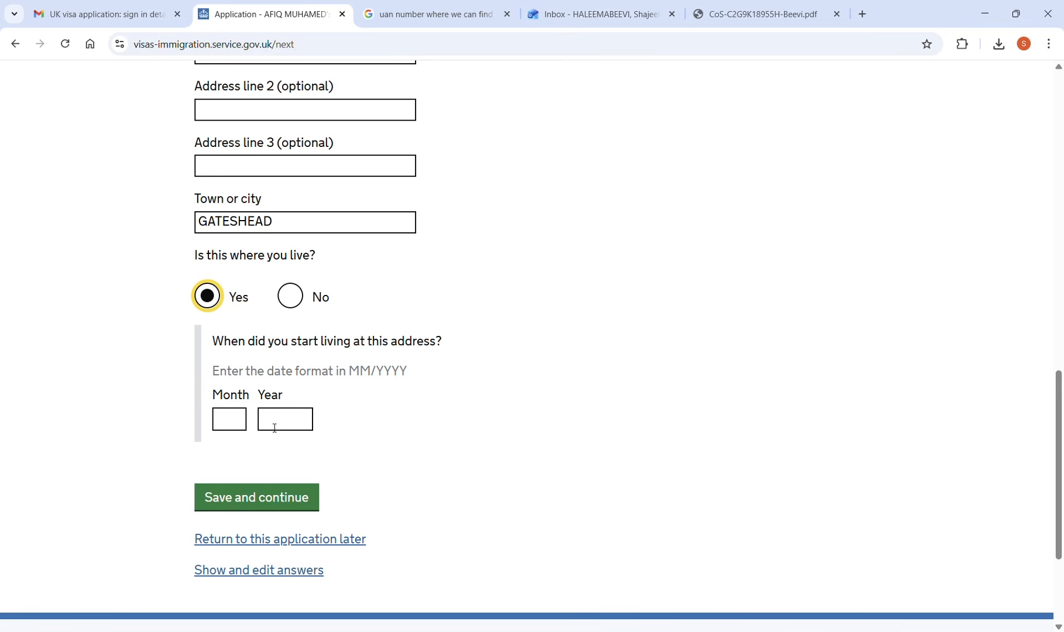
click(240, 427)
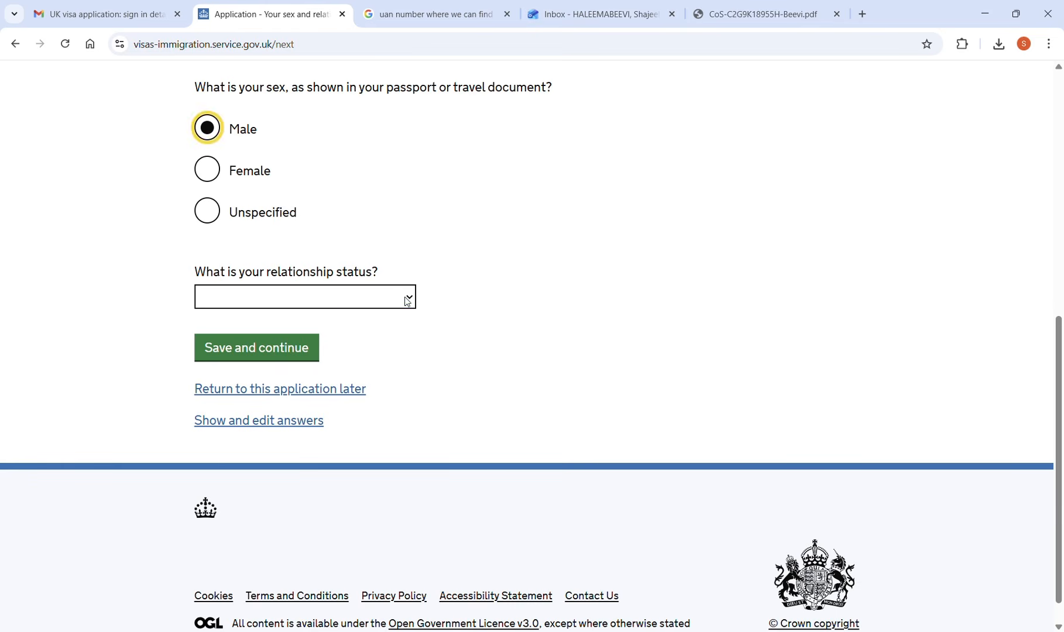
Step: Complete the sex and relationship status answers with Male selected, and choose India as the country of nationality
key(Tab)
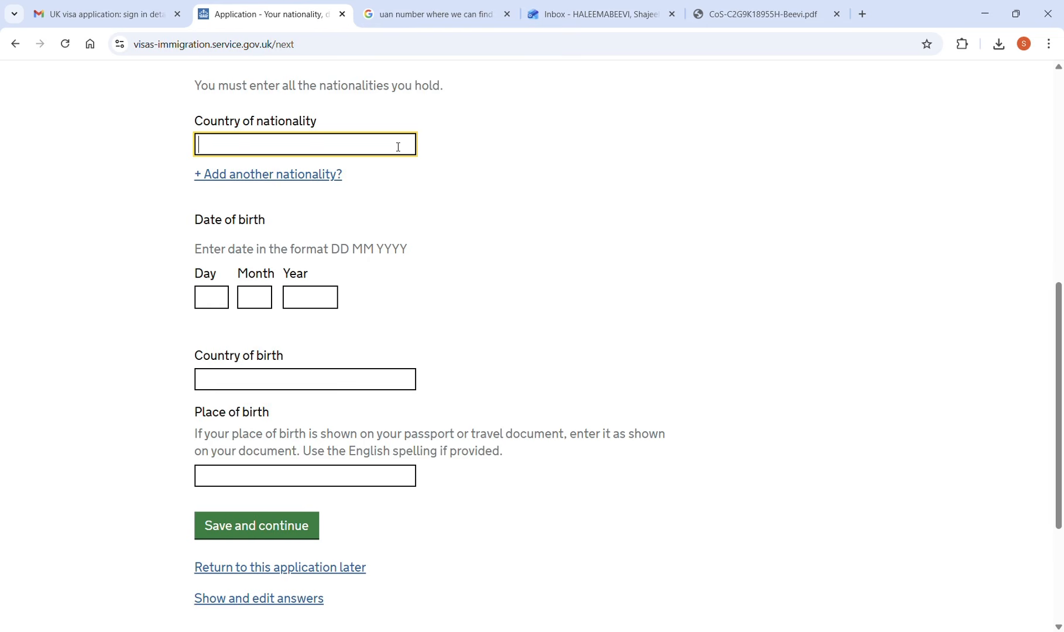
text(IN)
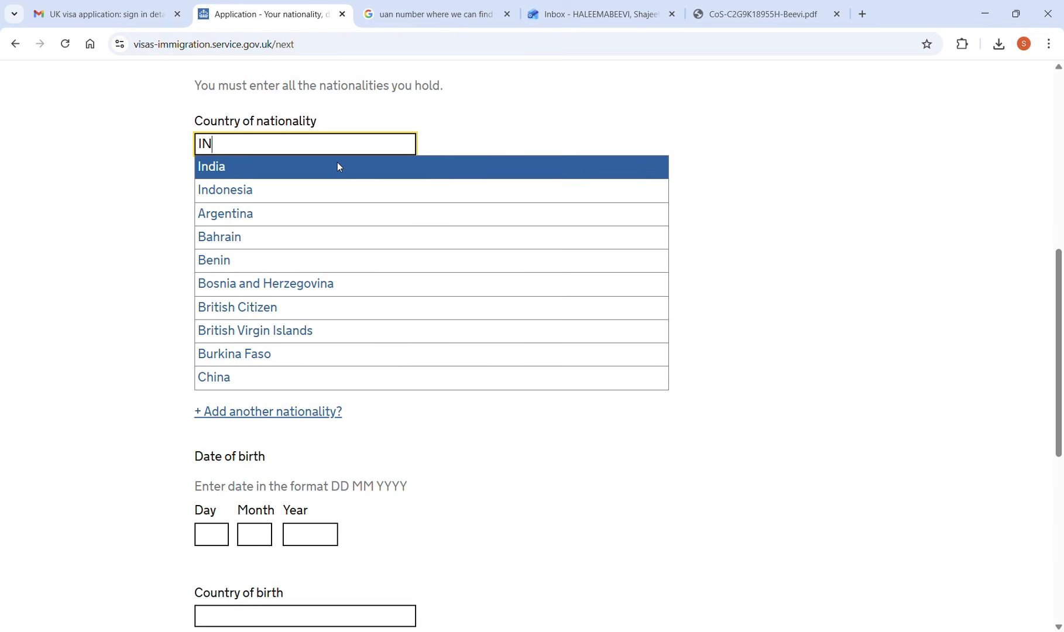
click(290, 168)
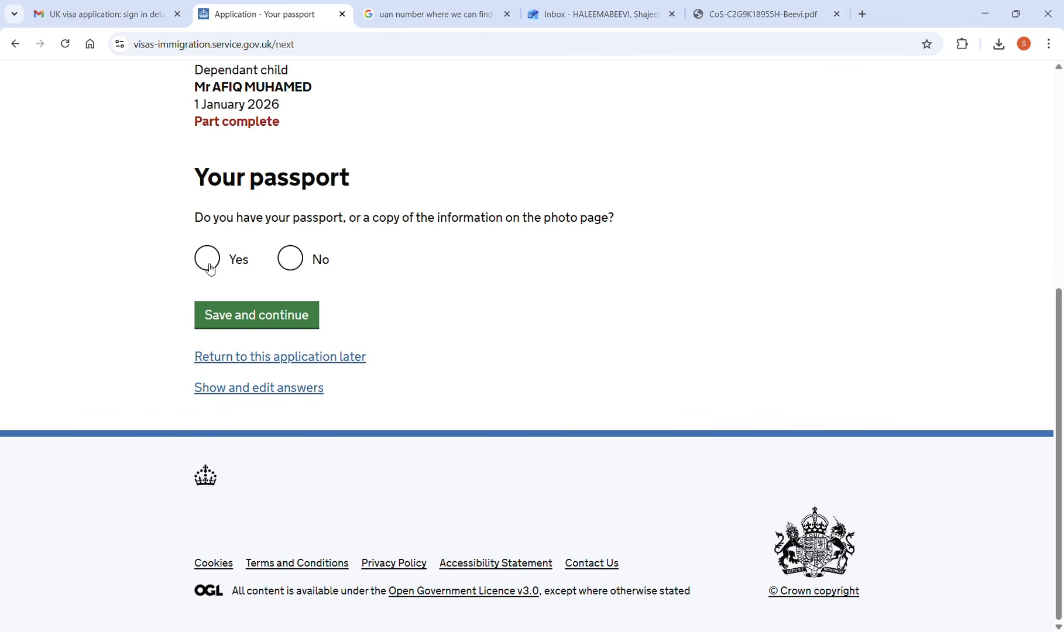
Step: Answer Yes to having the passport, and fill in the passport number, issuing authority, issue date and expiry date
click(207, 261)
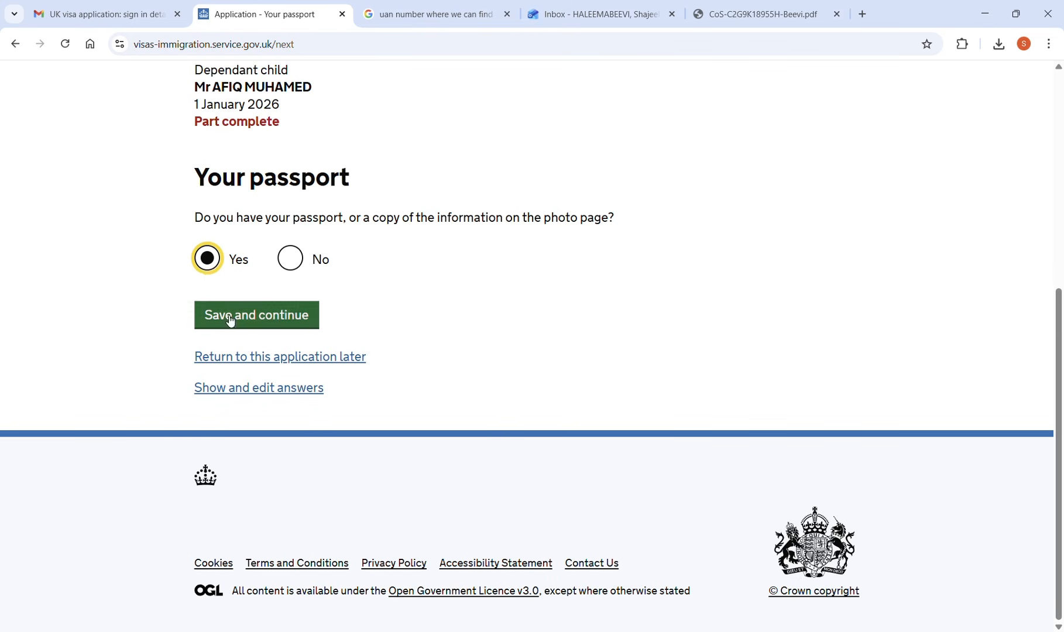
click(275, 326)
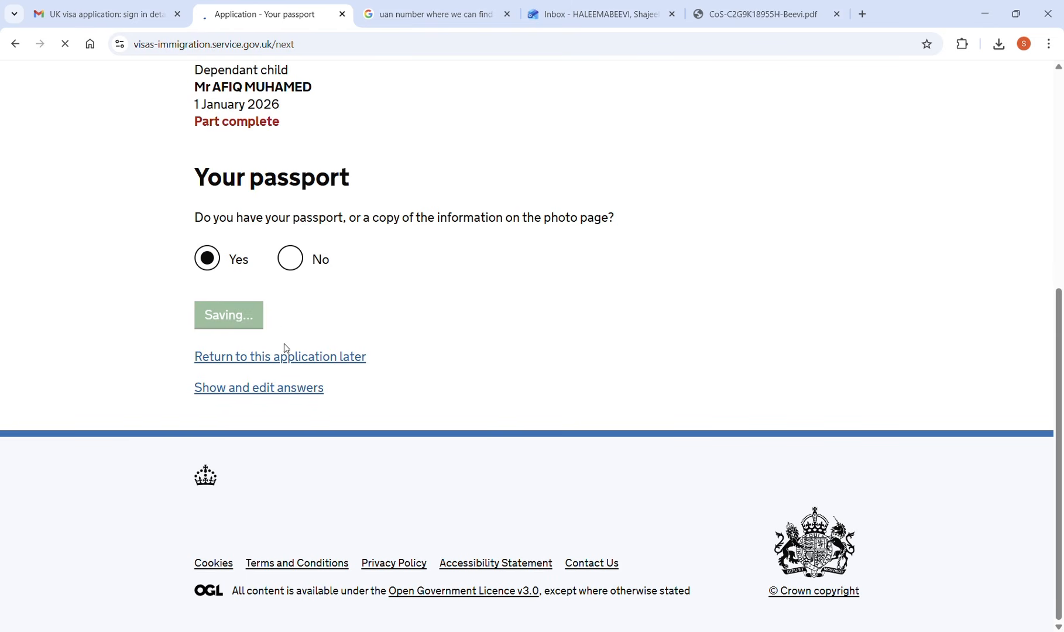
scroll(441, 453, down, 8)
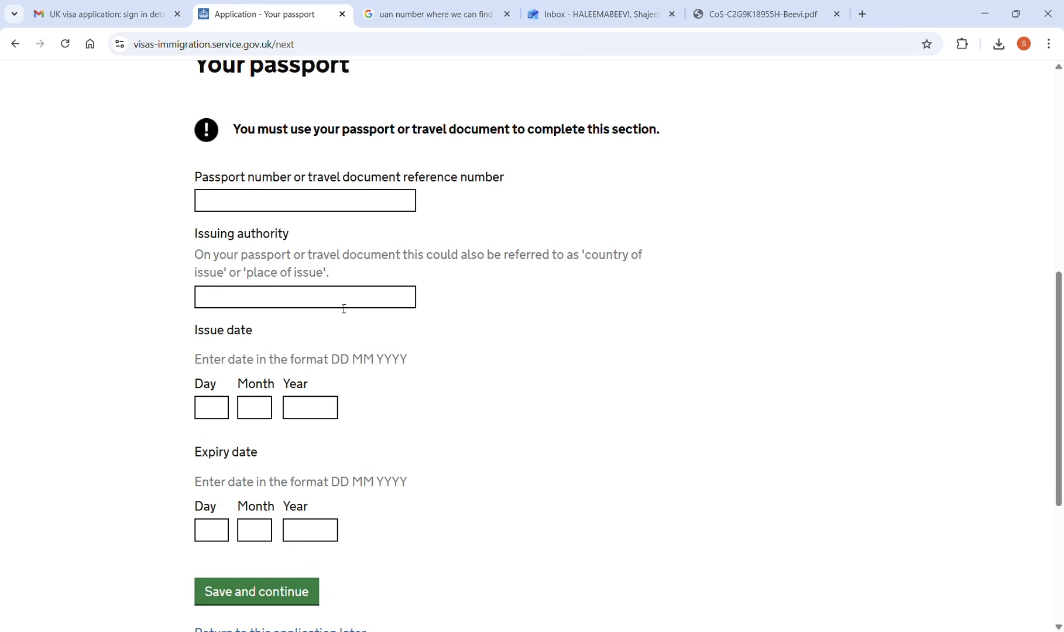
click(258, 204)
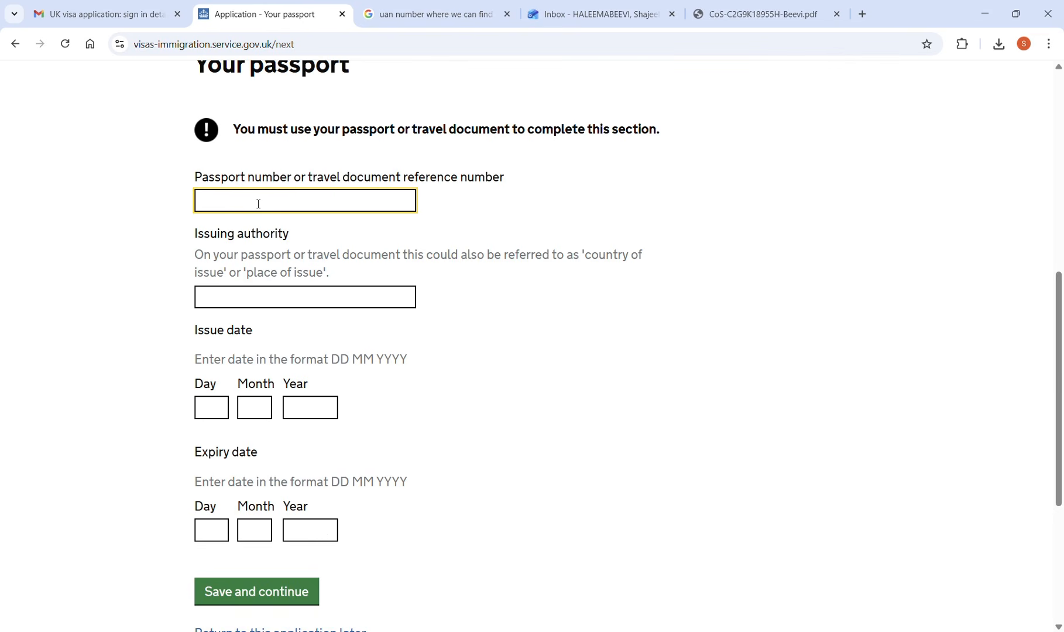
text(Z)
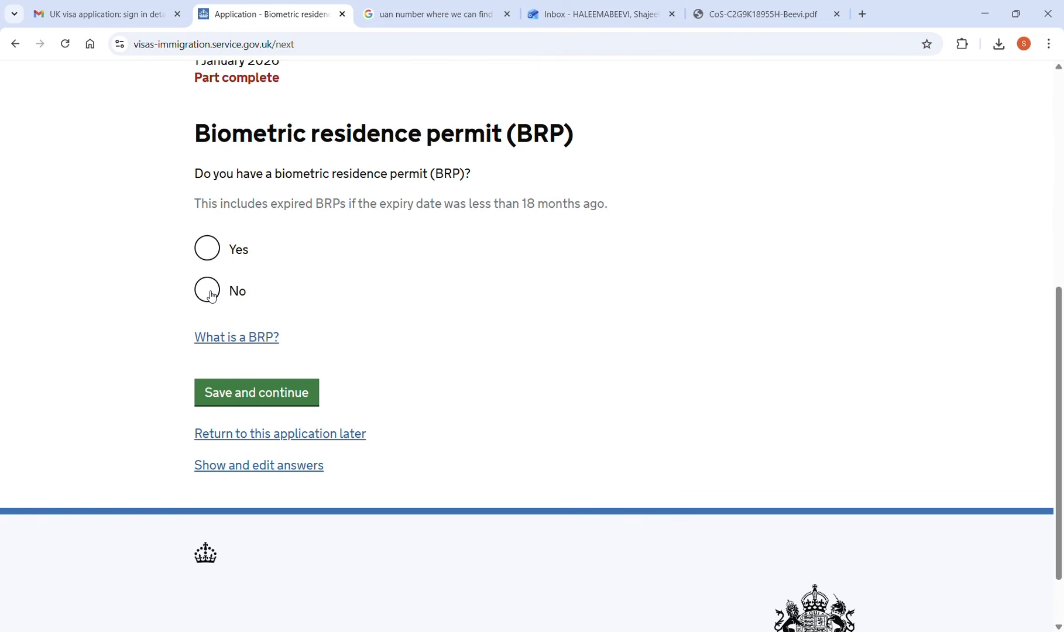
Step: Answer No to having a biometric residence permit and save the answer
click(209, 290)
scroll(293, 398, down, 1)
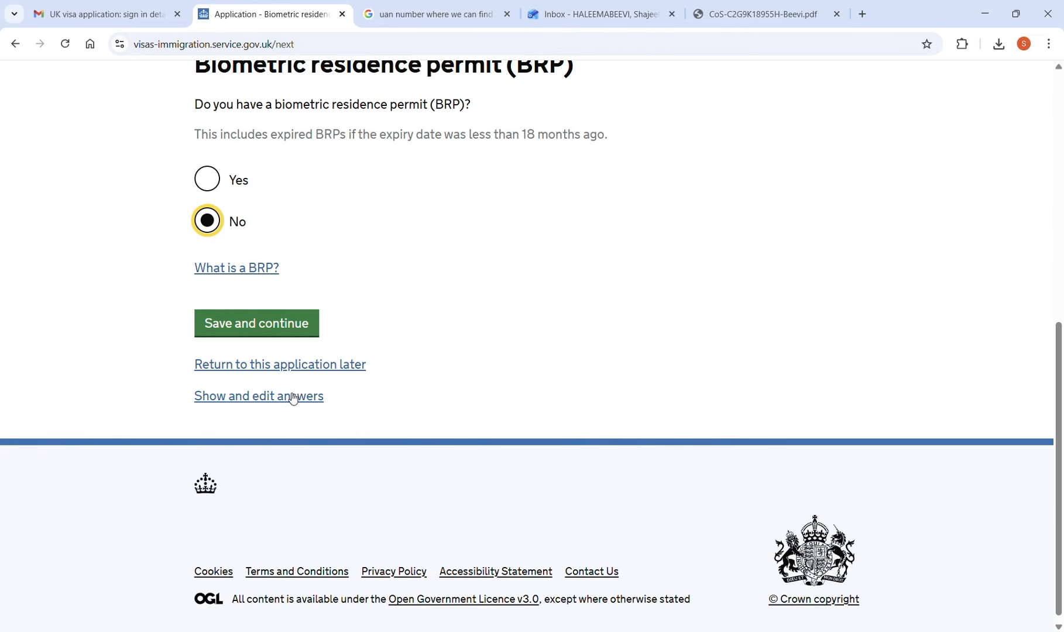
click(295, 333)
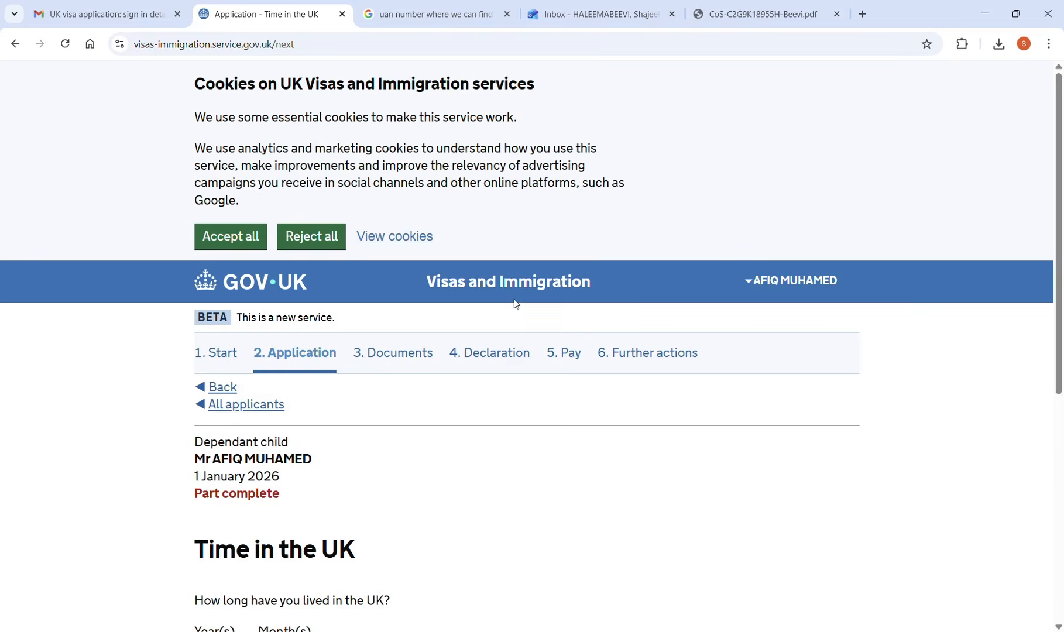
Step: Enter 03 months as the time lived in the UK and answer No to time spent outside the UK
scroll(487, 434, down, 6)
click(289, 256)
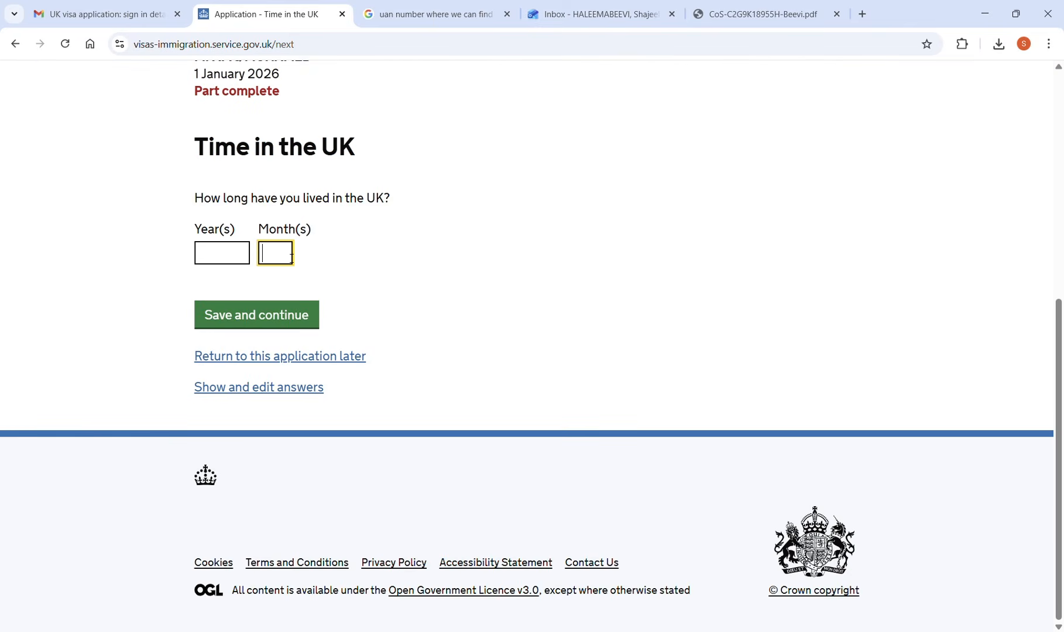
text(03)
key(Return)
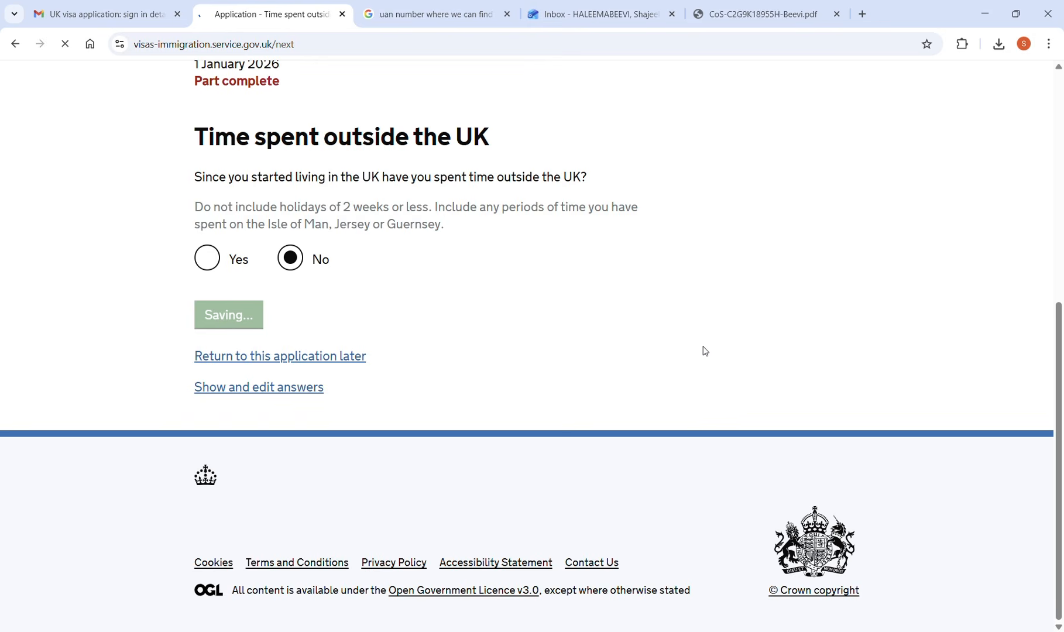
Step: Answer No to attending school or college and continue to the parent details
scroll(503, 427, down, 6)
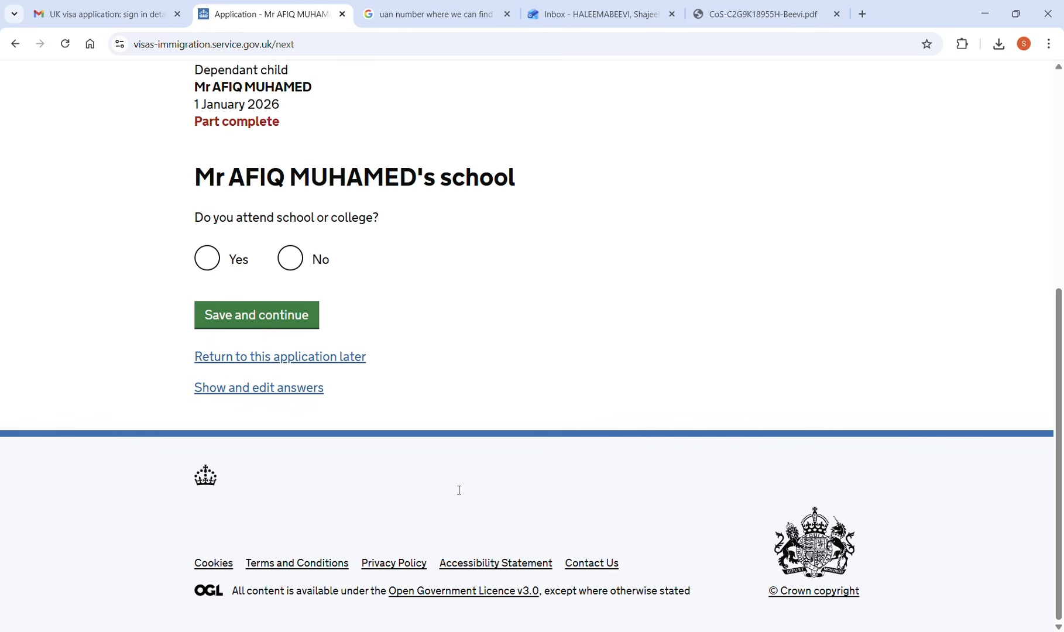
click(292, 261)
key(Return)
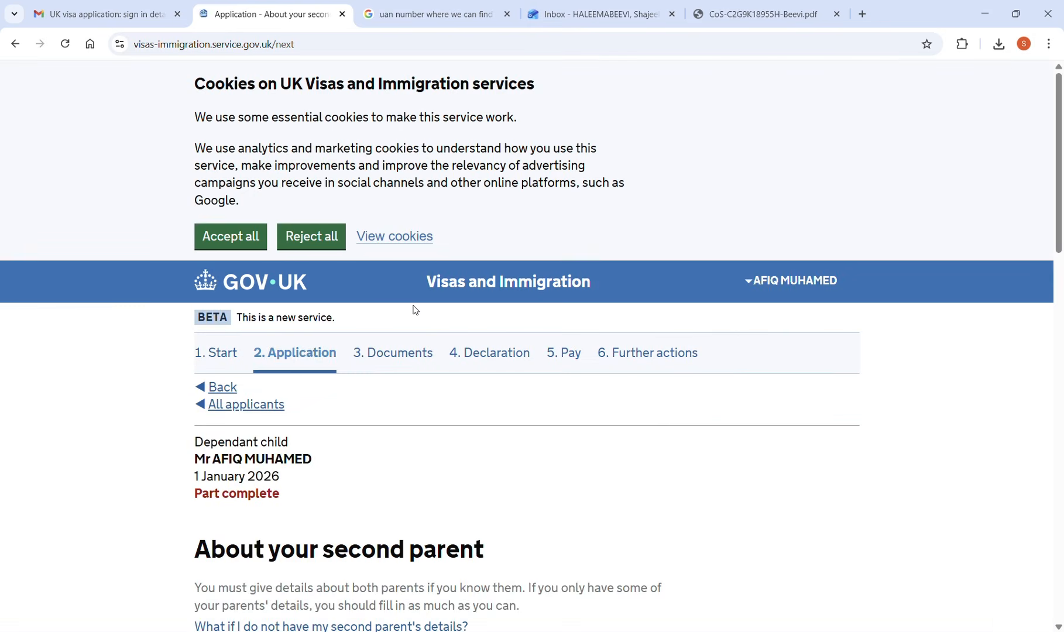
Step: Set the second parent's relationship to Mother and choose her title
scroll(414, 311, down, 8)
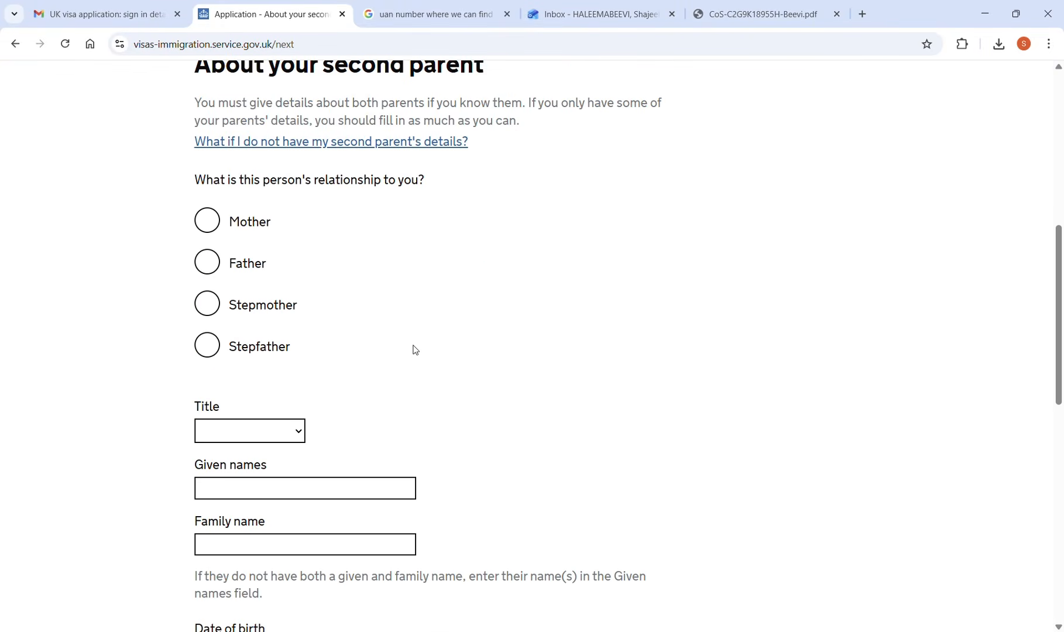
click(207, 219)
scroll(302, 436, down, 5)
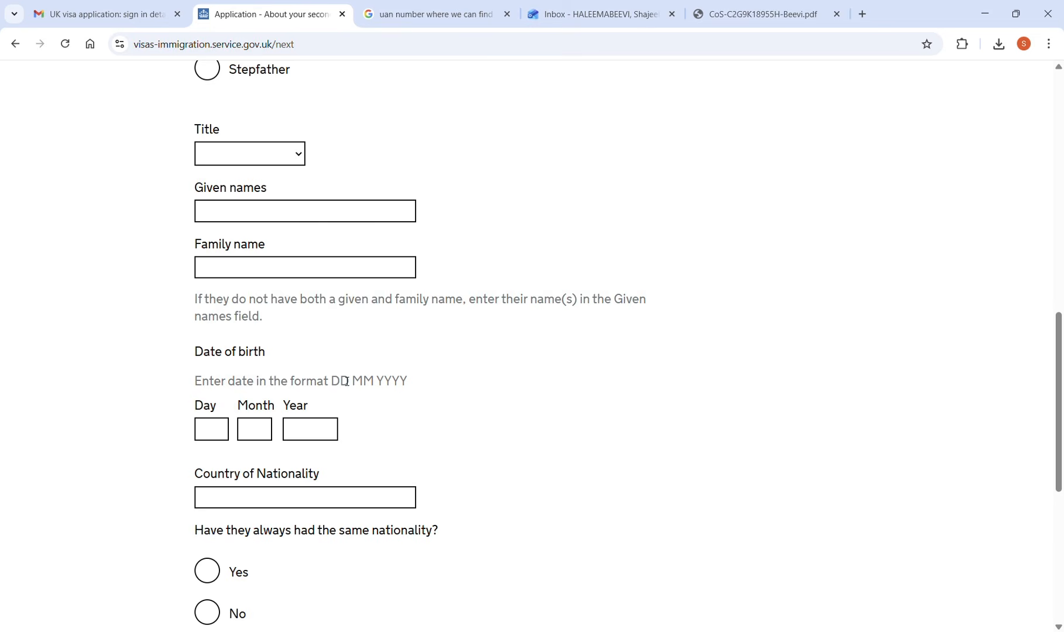
scroll(329, 426, down, 2)
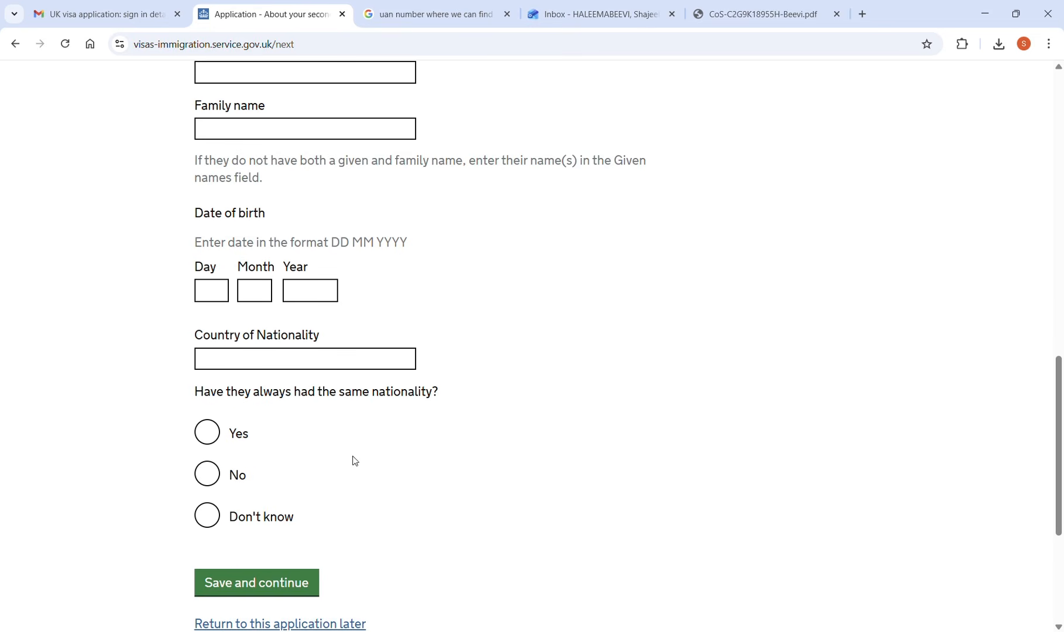
scroll(352, 460, down, 4)
scroll(346, 419, up, 11)
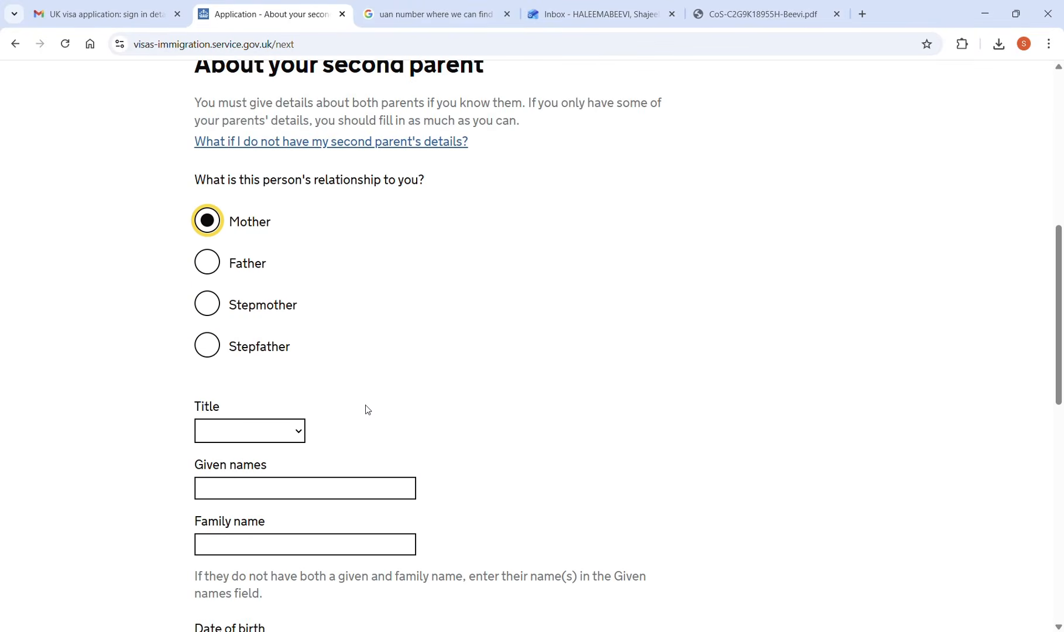
scroll(289, 397, down, 1)
click(301, 366)
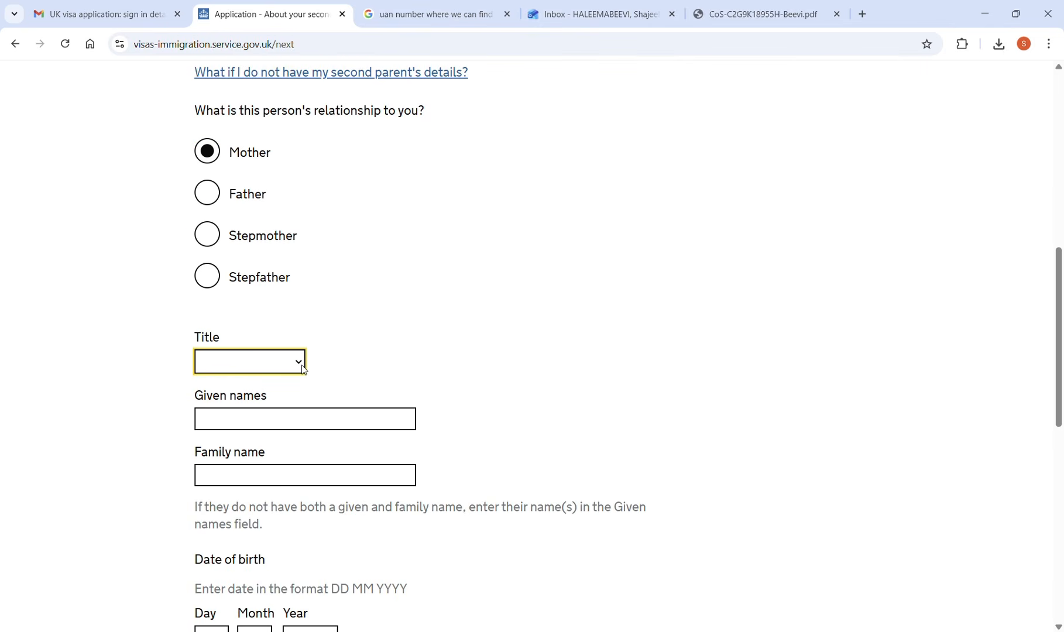
click(222, 429)
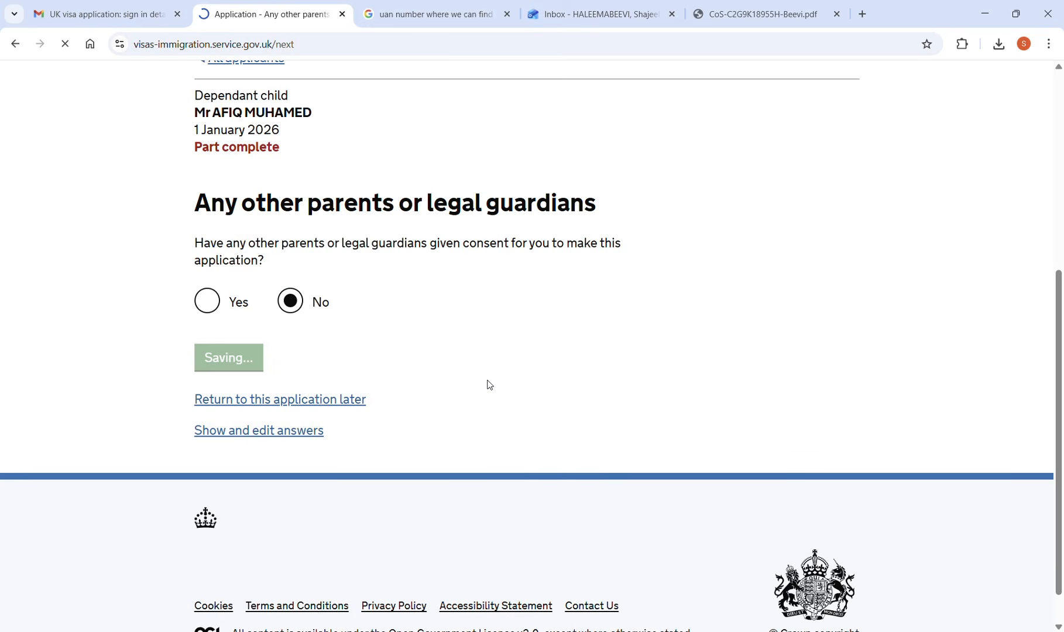
Step: Select the second listed parent as having parental responsibility for the child and save the answer
scroll(488, 385, down, 5)
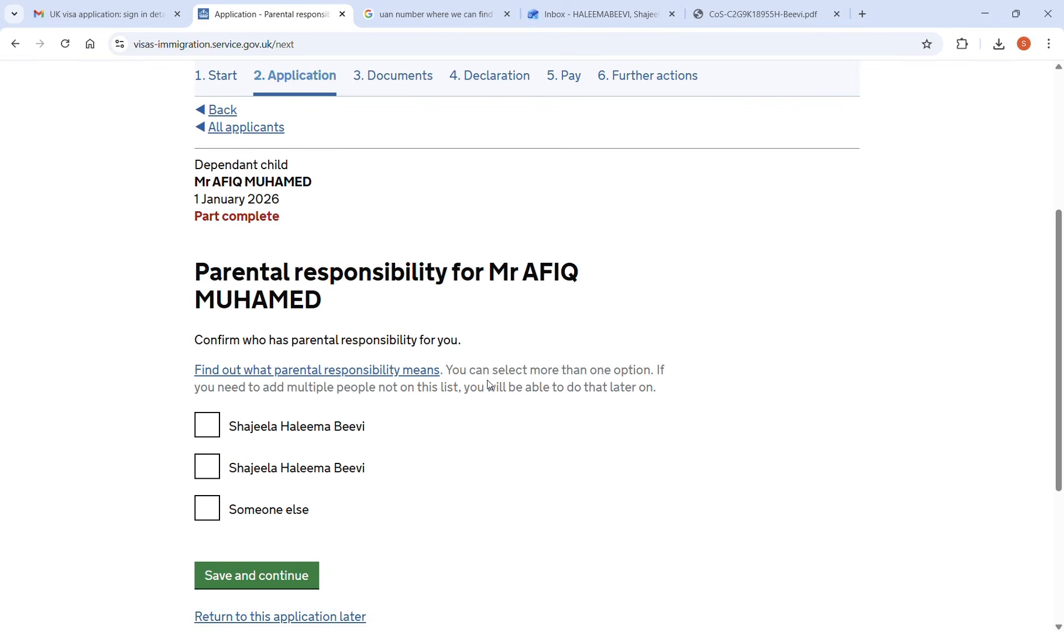
scroll(488, 384, down, 3)
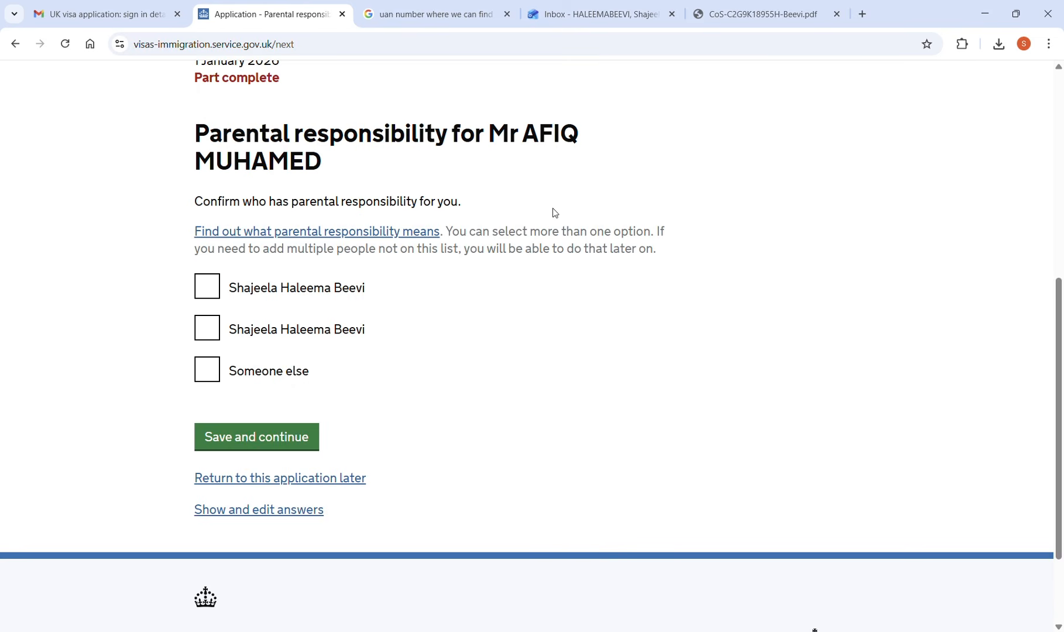
click(206, 327)
scroll(346, 406, down, 2)
click(295, 316)
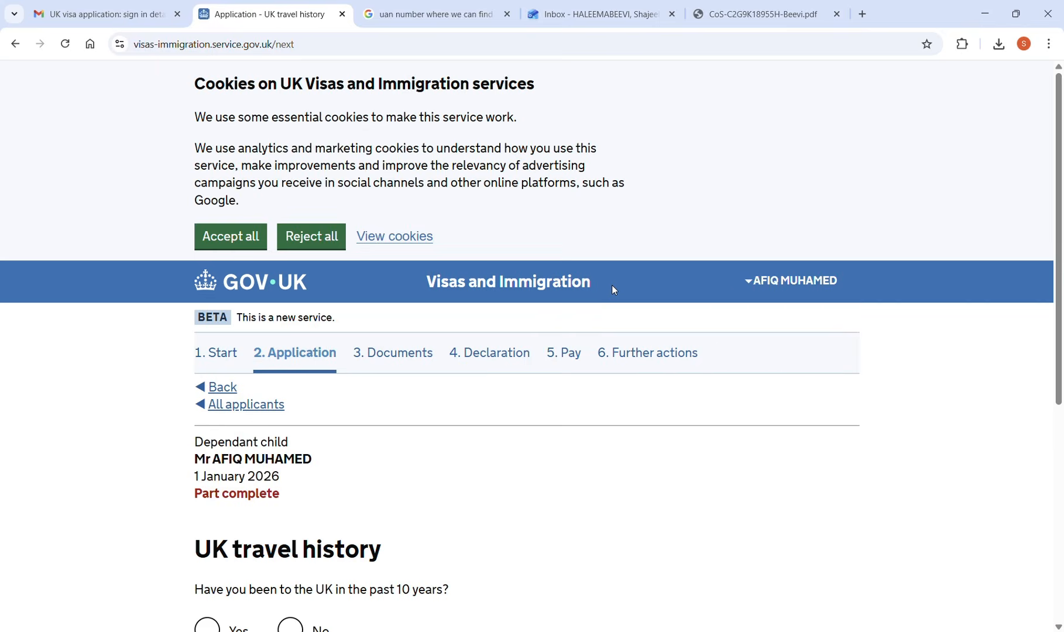
Step: Answer No to having been to the UK in the past 10 years and No to problems with immigration to the UK, saving each answer
scroll(608, 308, down, 5)
click(290, 352)
click(272, 418)
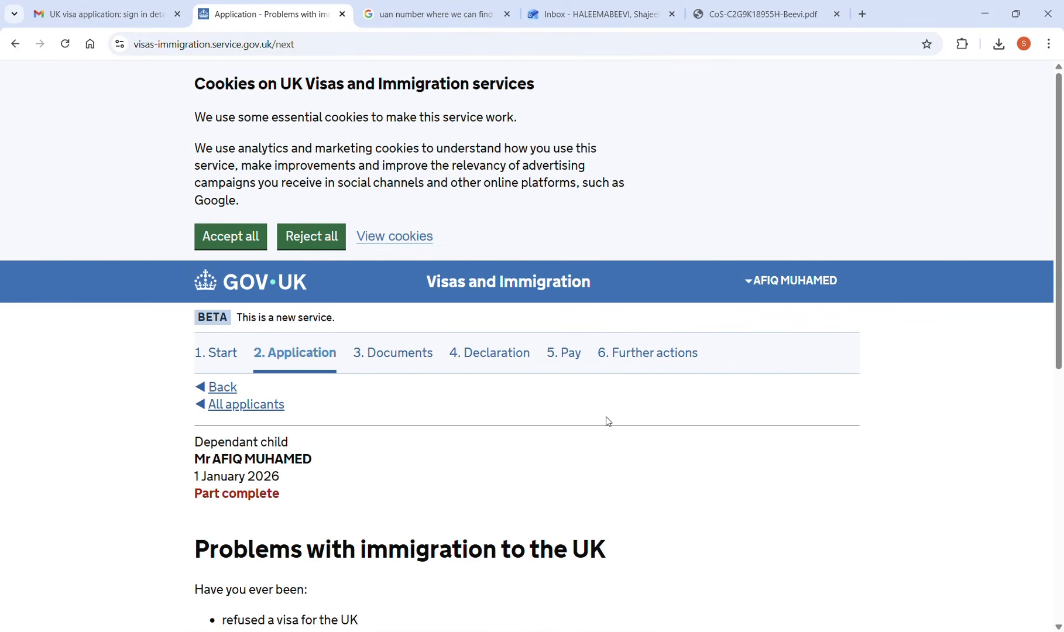
scroll(602, 417, down, 6)
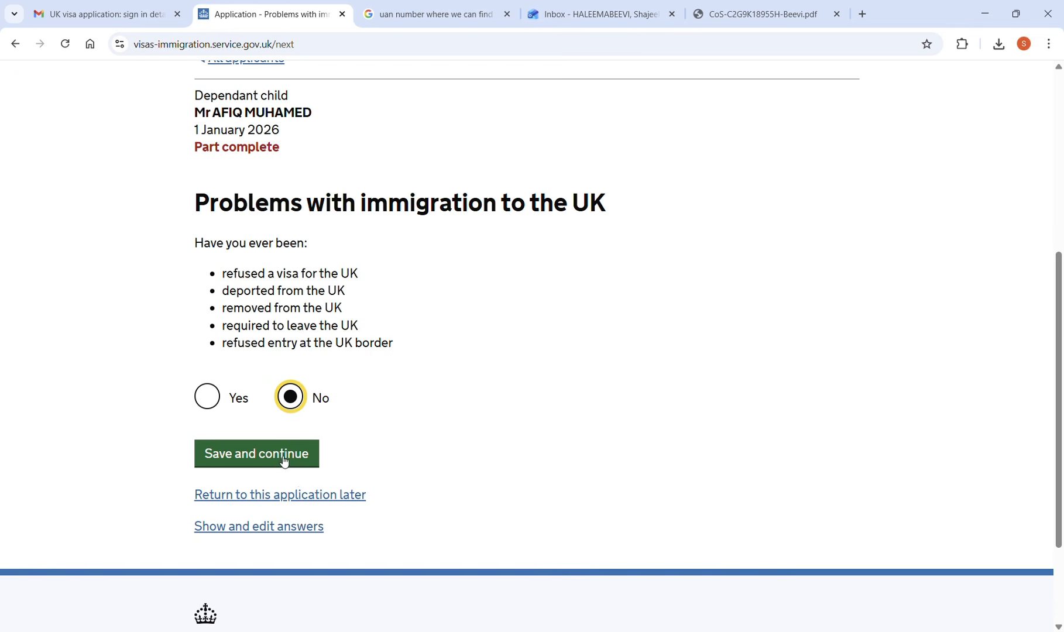
click(289, 454)
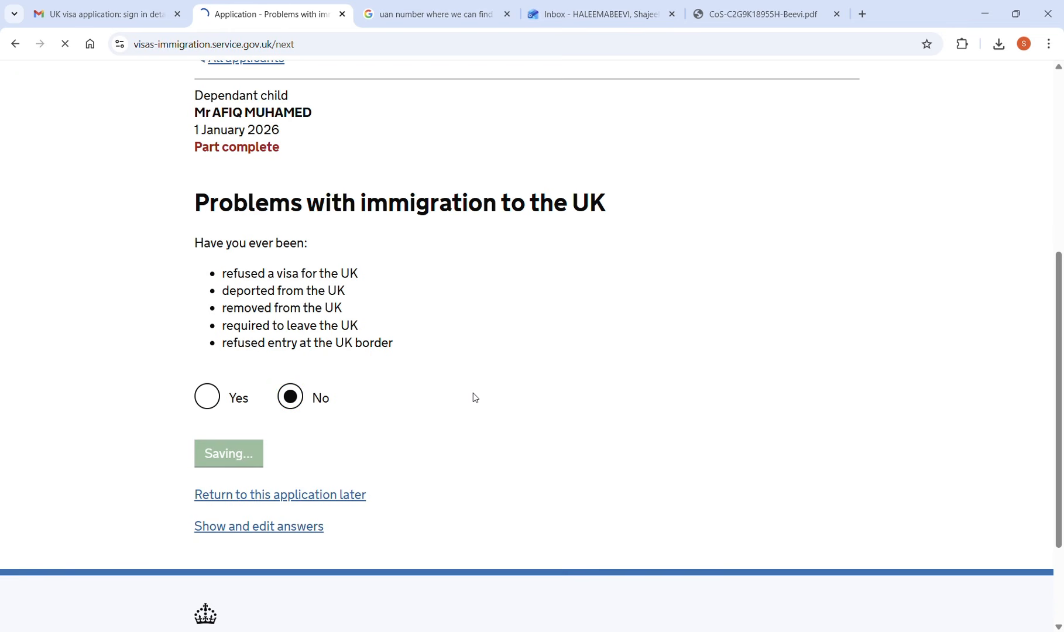
Step: Answer No to immigration problems with countries other than the UK and save the answer
scroll(474, 397, down, 6)
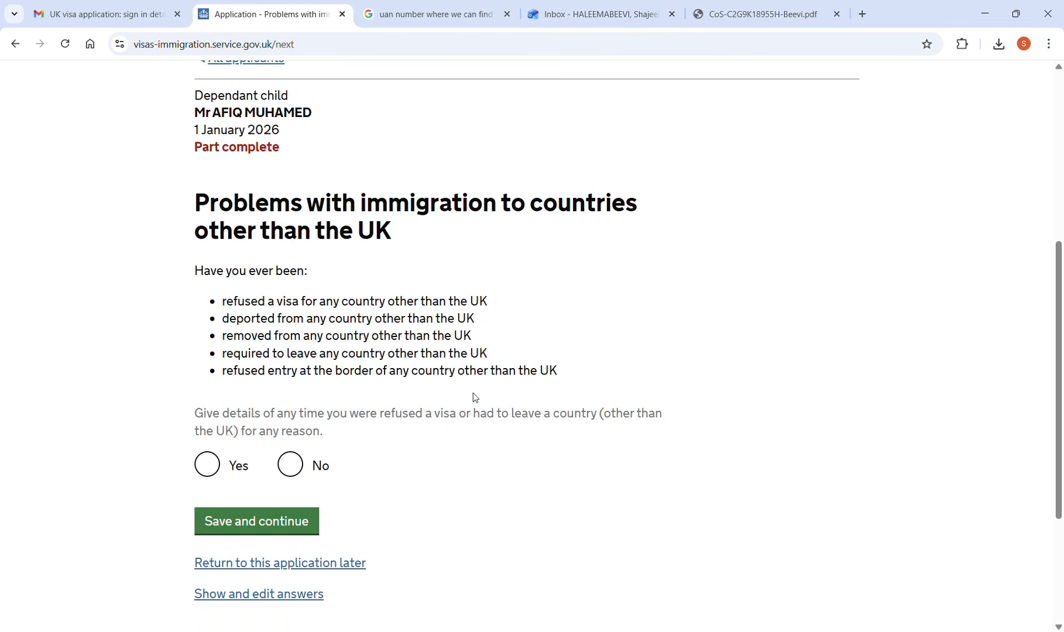
scroll(473, 396, down, 2)
scroll(473, 397, up, 1)
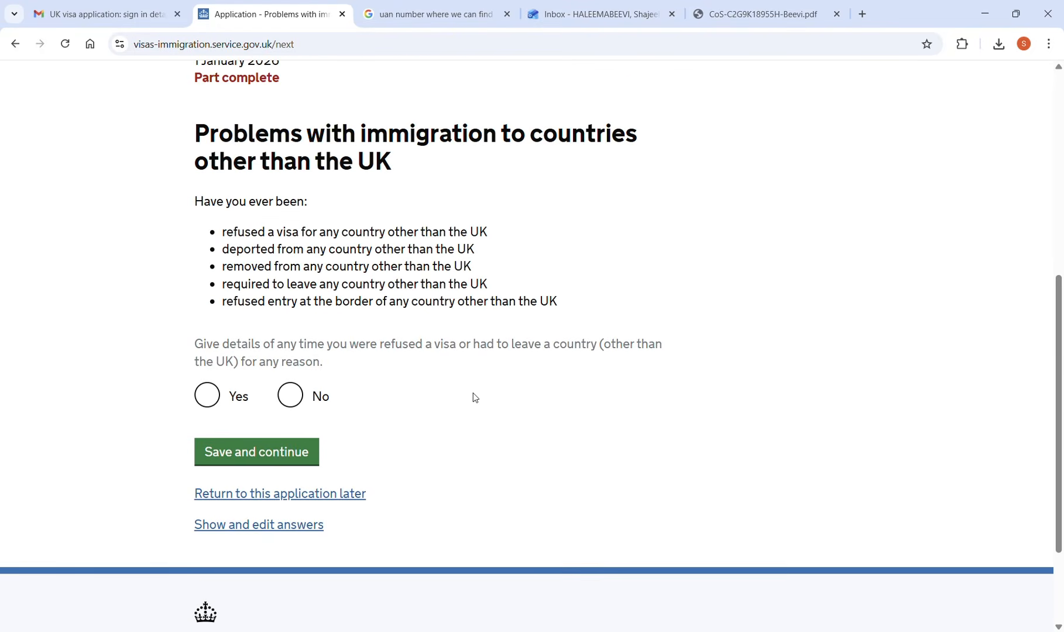
click(290, 395)
click(268, 451)
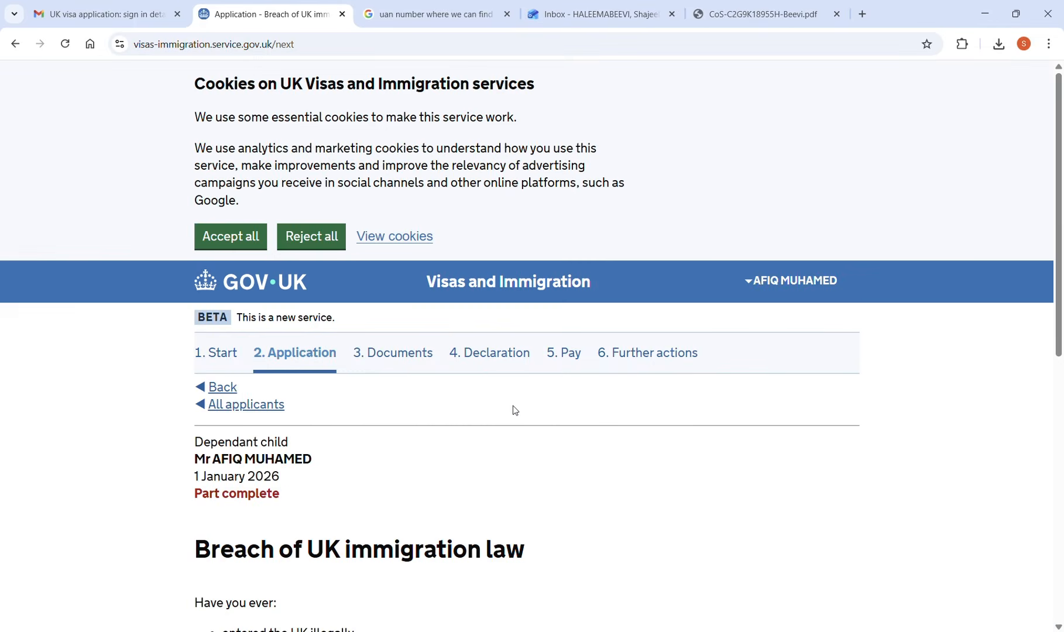
Step: Answer No to any breach of UK immigration law and save the answer
scroll(512, 410, down, 3)
click(290, 582)
scroll(293, 579, down, 4)
click(256, 363)
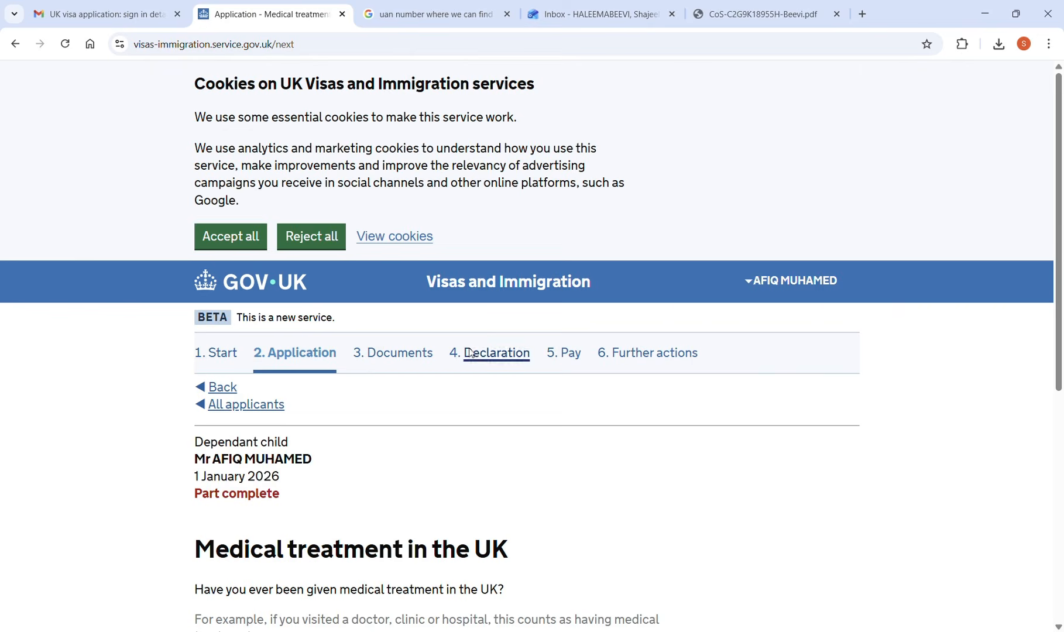
Step: Answer No to ever having been given medical treatment in the UK and save the answer
scroll(466, 368, down, 5)
scroll(394, 381, down, 3)
click(290, 258)
click(256, 315)
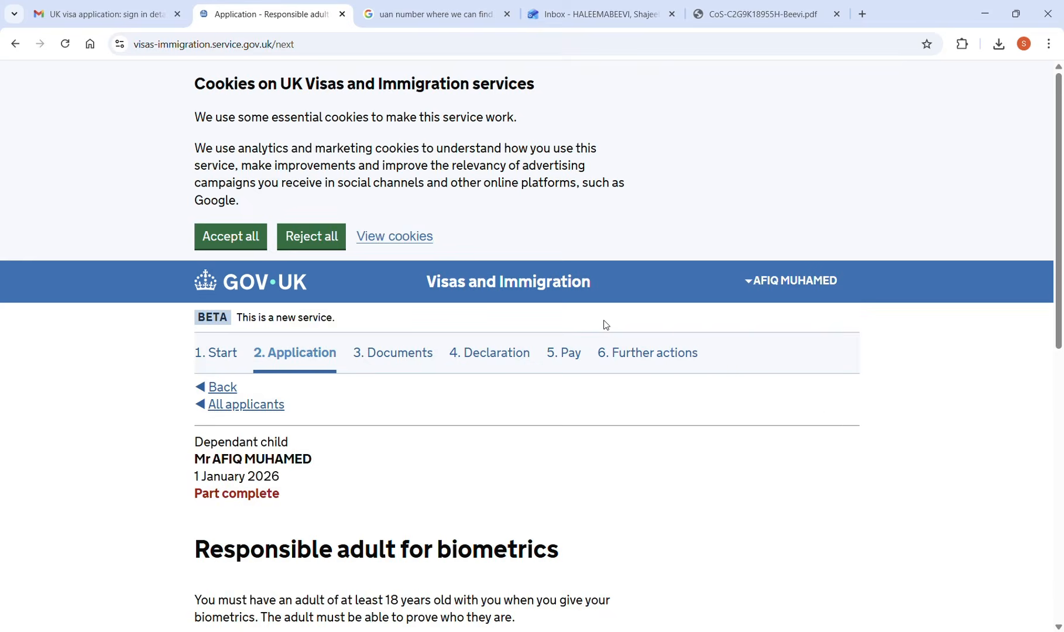
Step: Choose the first listed parent as the responsible adult for biometrics and answer Yes to her being a parent or legal guardian
scroll(605, 325, down, 5)
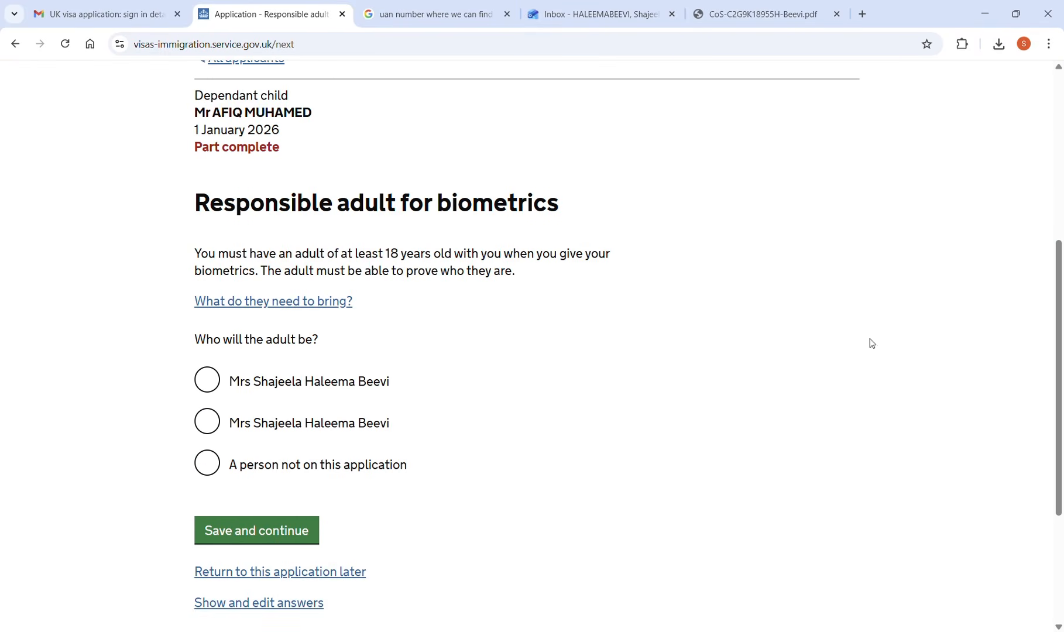
click(212, 383)
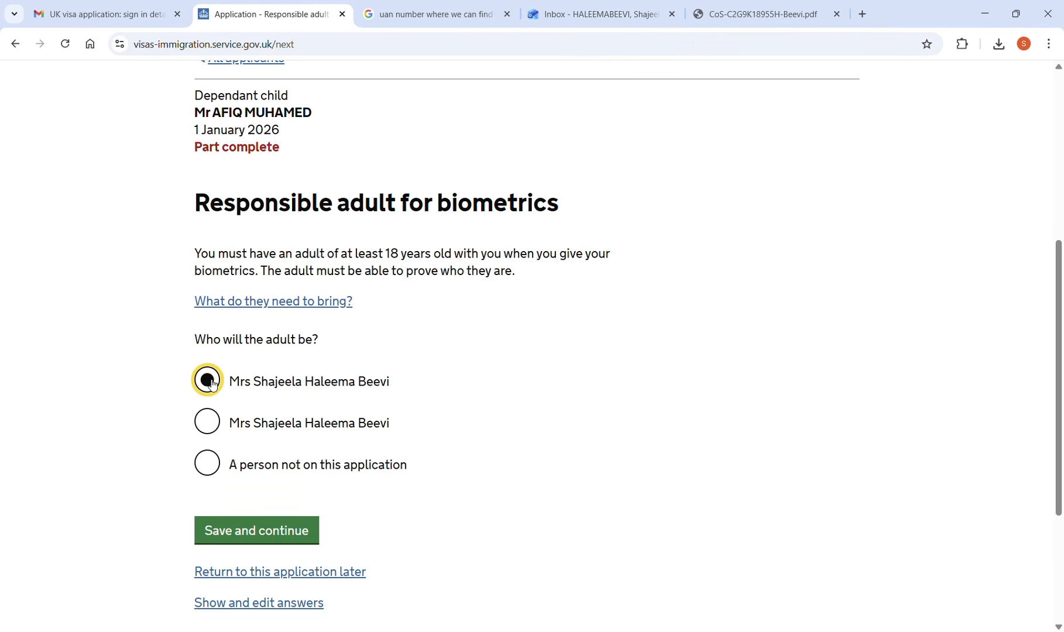
click(248, 532)
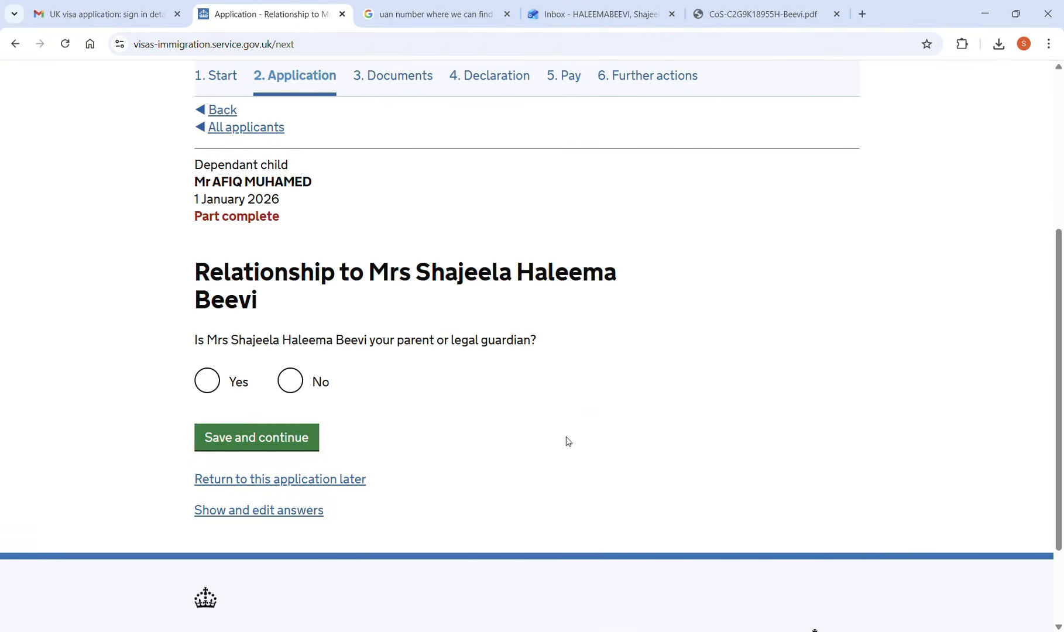
click(207, 381)
click(222, 436)
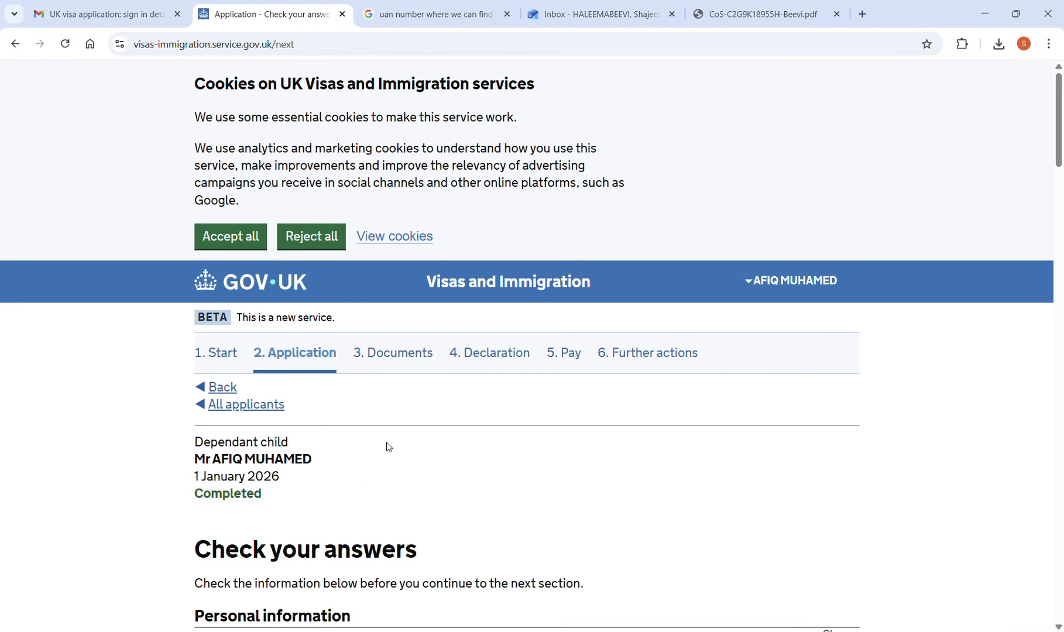
Step: Accept the application answers and proceed to the Documents section without adding another applicant
scroll(292, 410, down, 9)
click(232, 369)
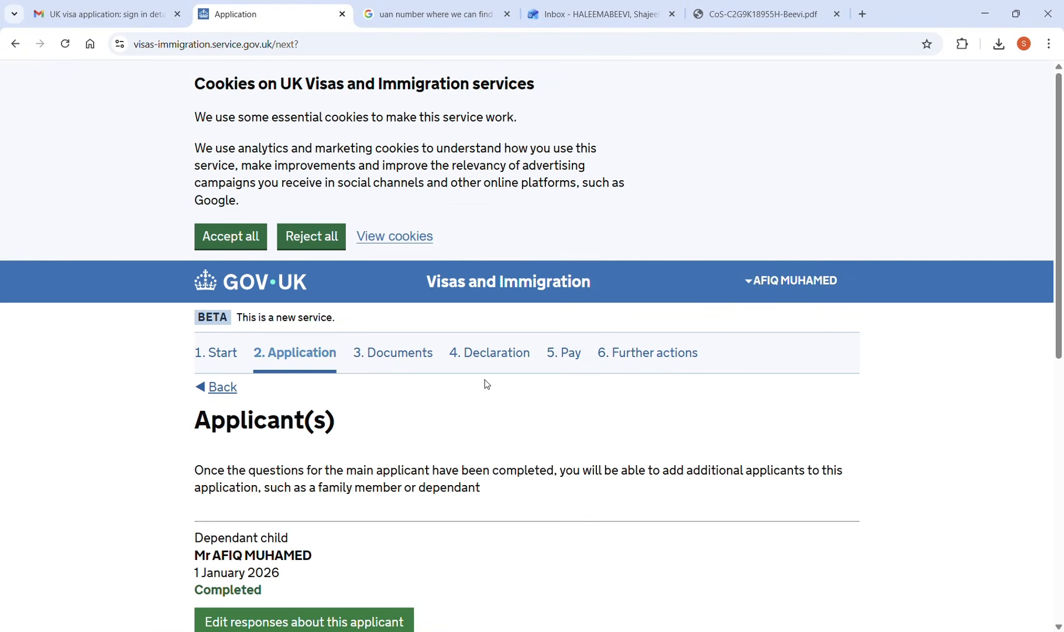
scroll(486, 384, down, 8)
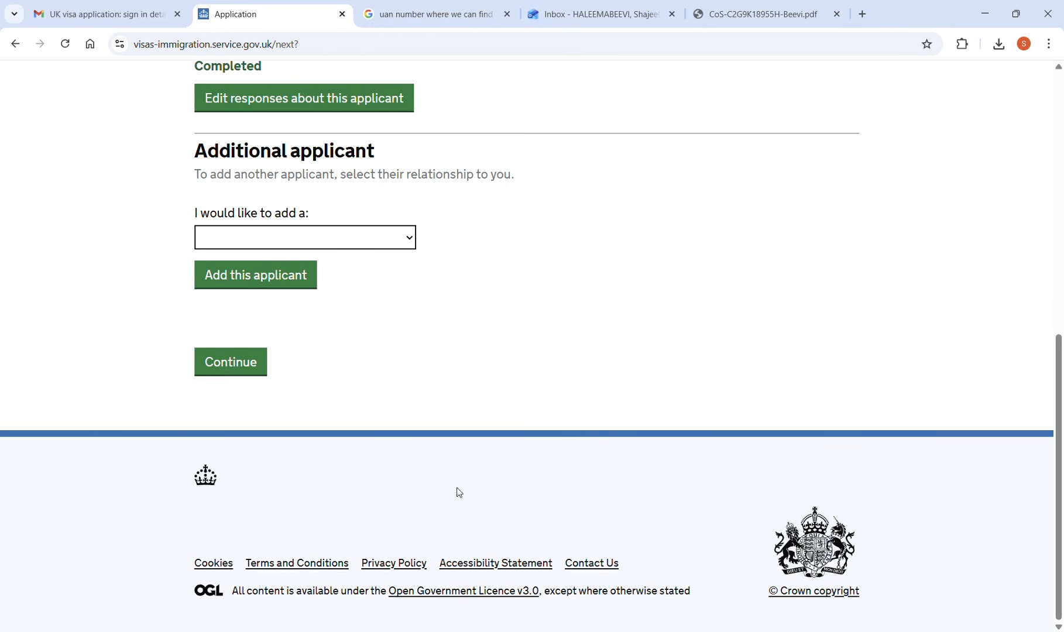
click(232, 370)
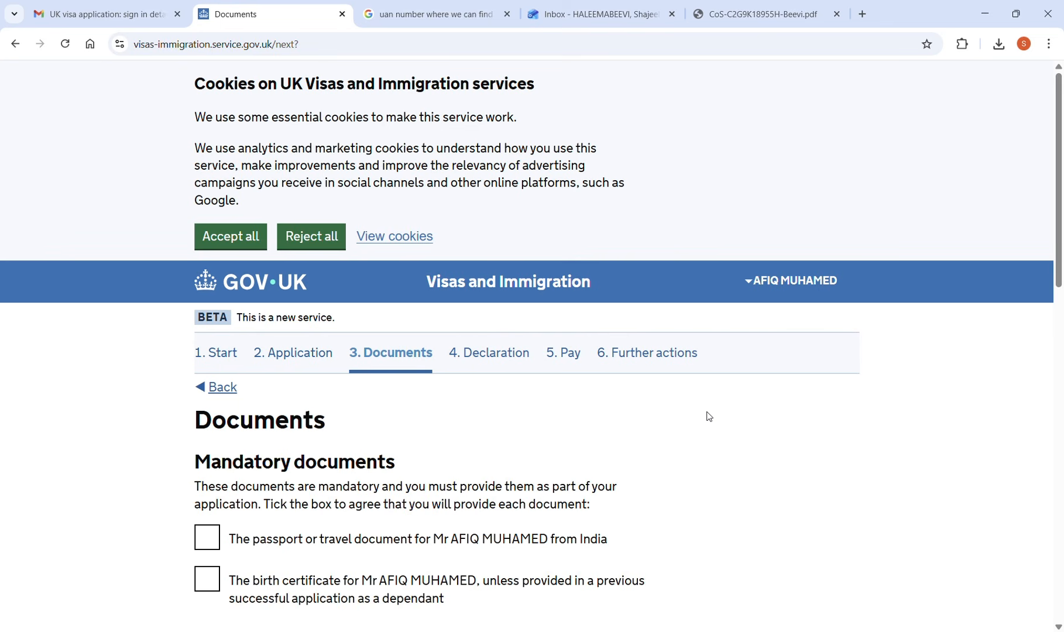
Step: Review the mandatory and other document requirements and try to save without agreeing to provide any of them
scroll(708, 416, down, 3)
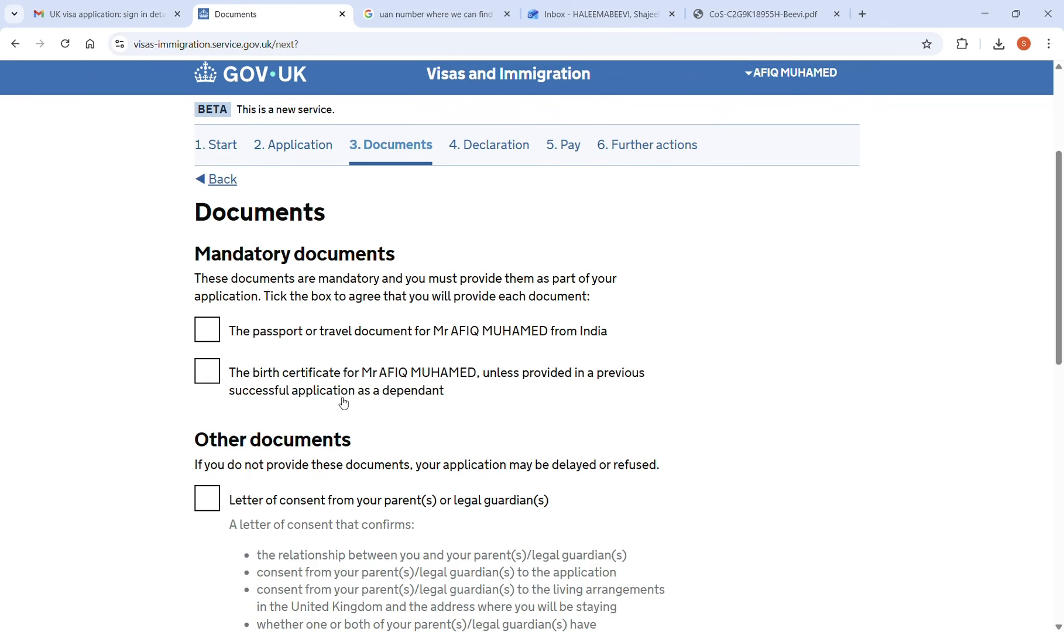
scroll(360, 403, down, 2)
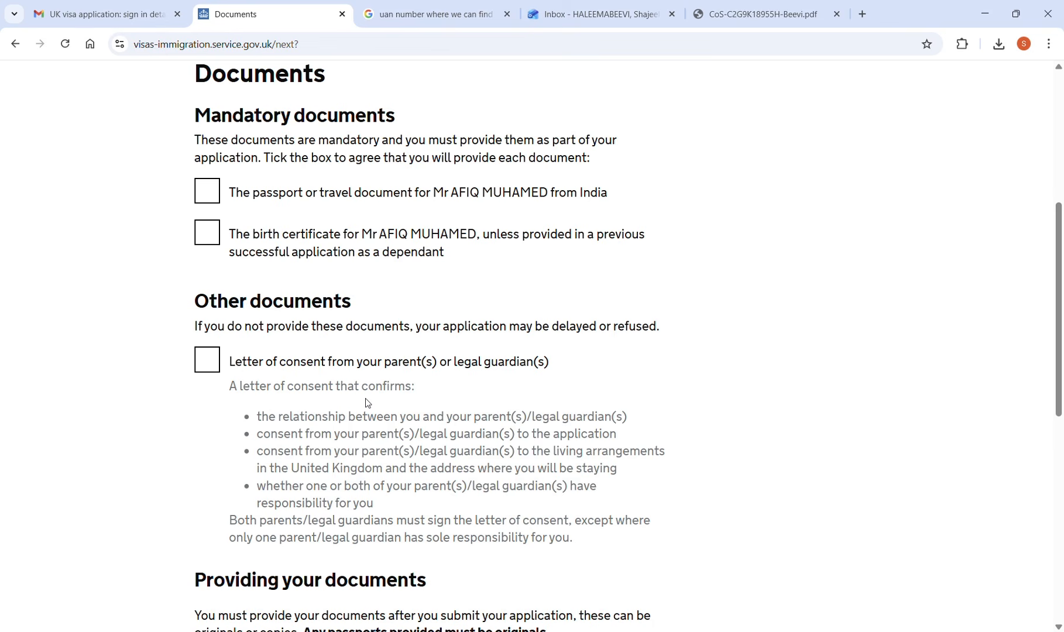
scroll(403, 392, down, 3)
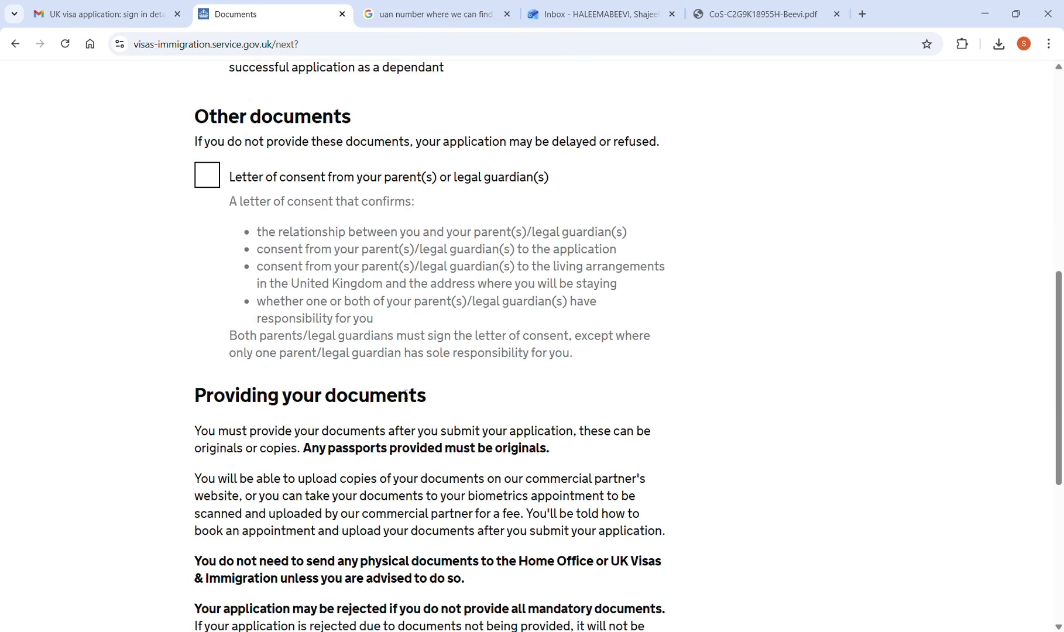
scroll(405, 394, down, 3)
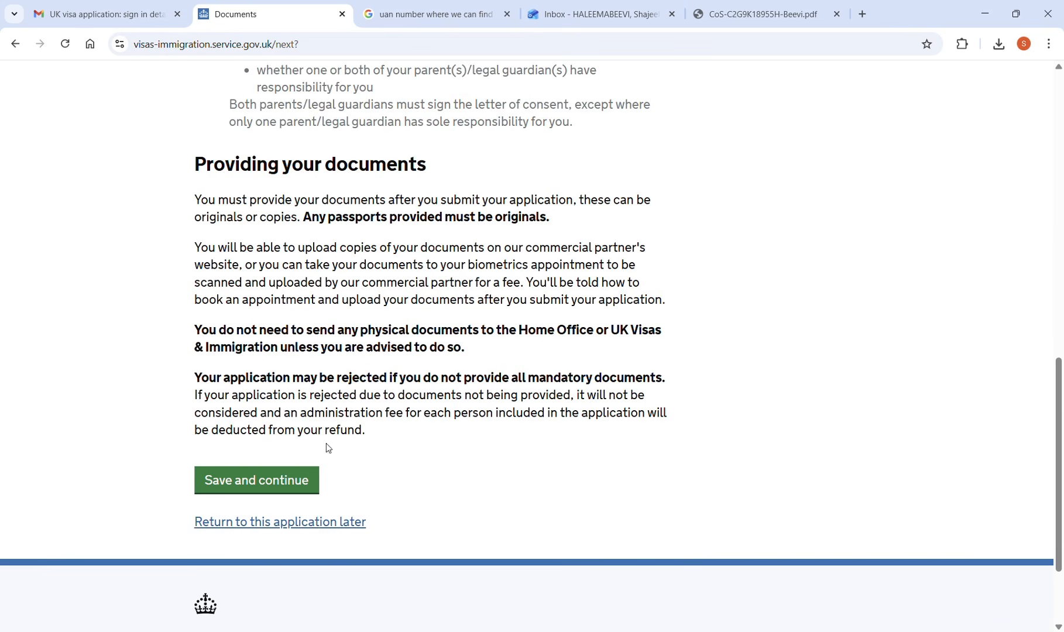
click(284, 481)
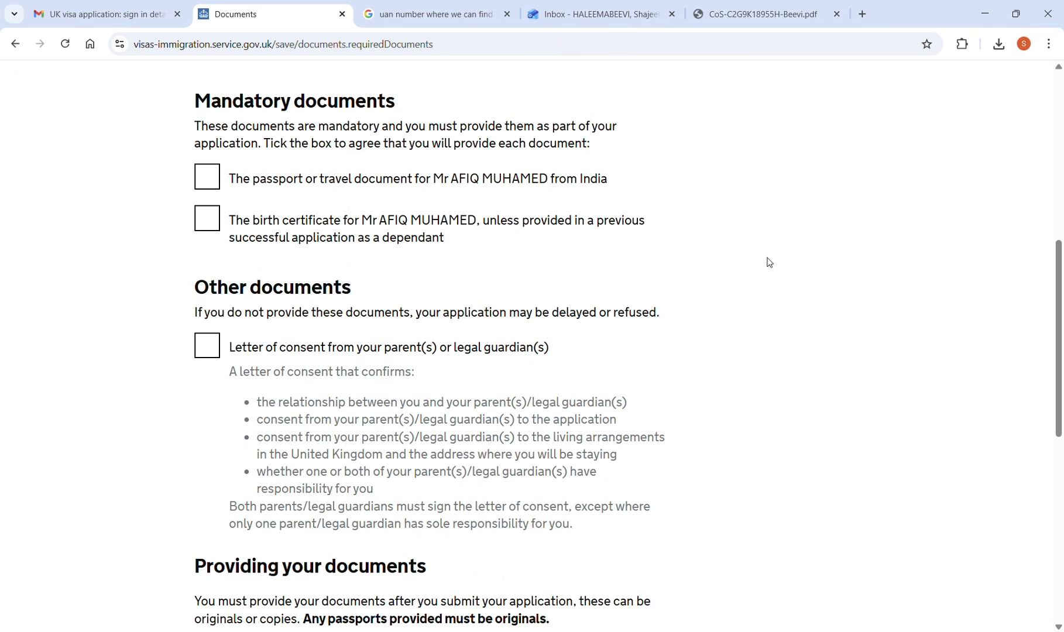
Step: Agree to provide the passport, birth certificate and parental letter of consent, and save the document selections
click(207, 177)
click(207, 218)
click(207, 346)
scroll(211, 351, down, 5)
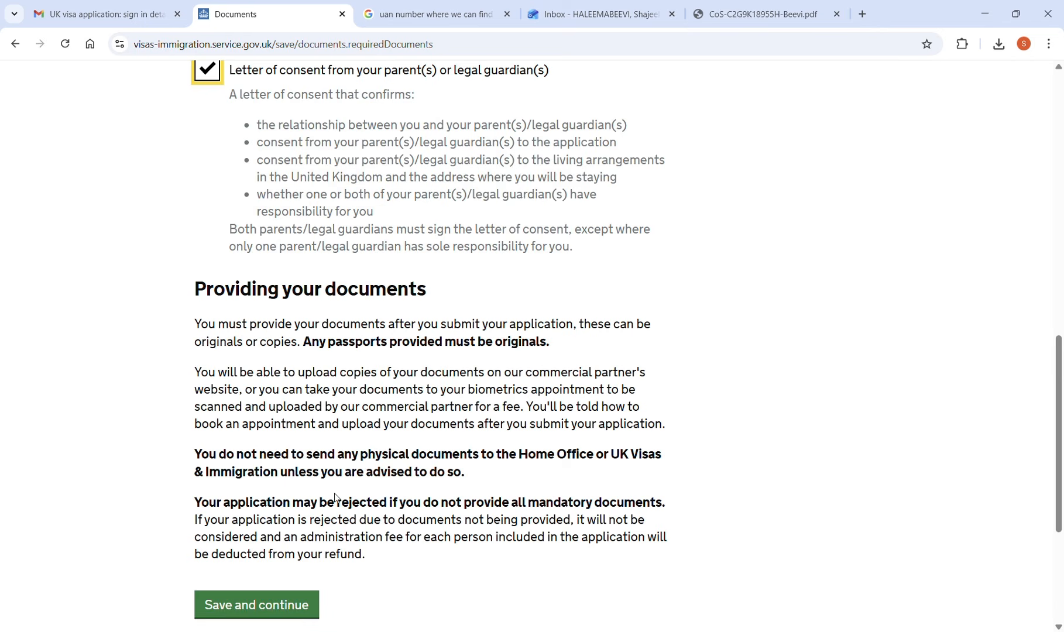
click(285, 608)
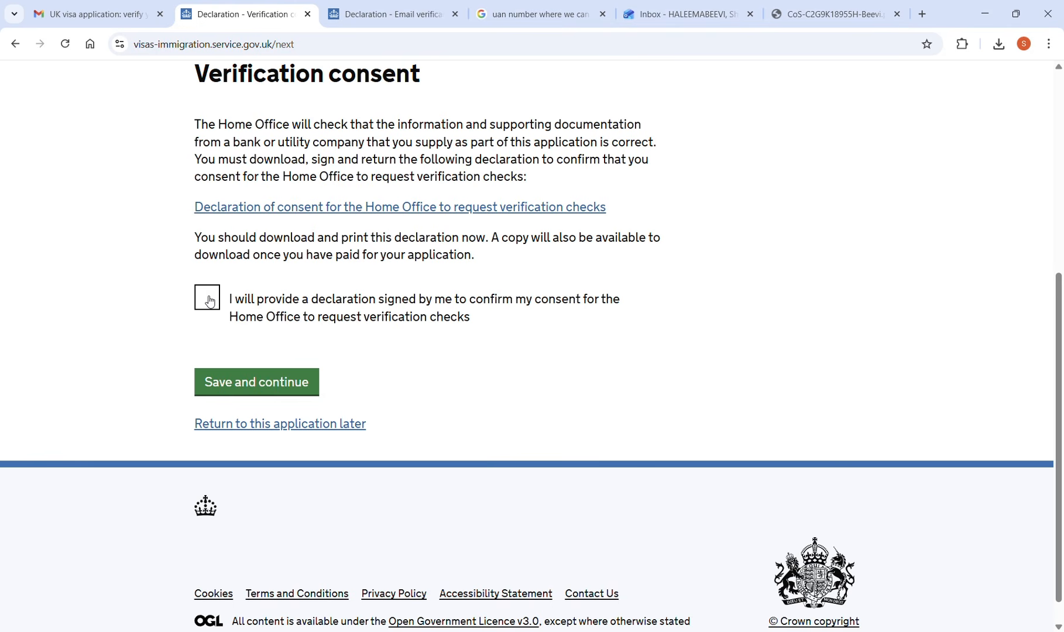
Step: View the Home Office declaration of consent document, return to the application, and agree to provide a signed declaration, saving the consent
click(418, 207)
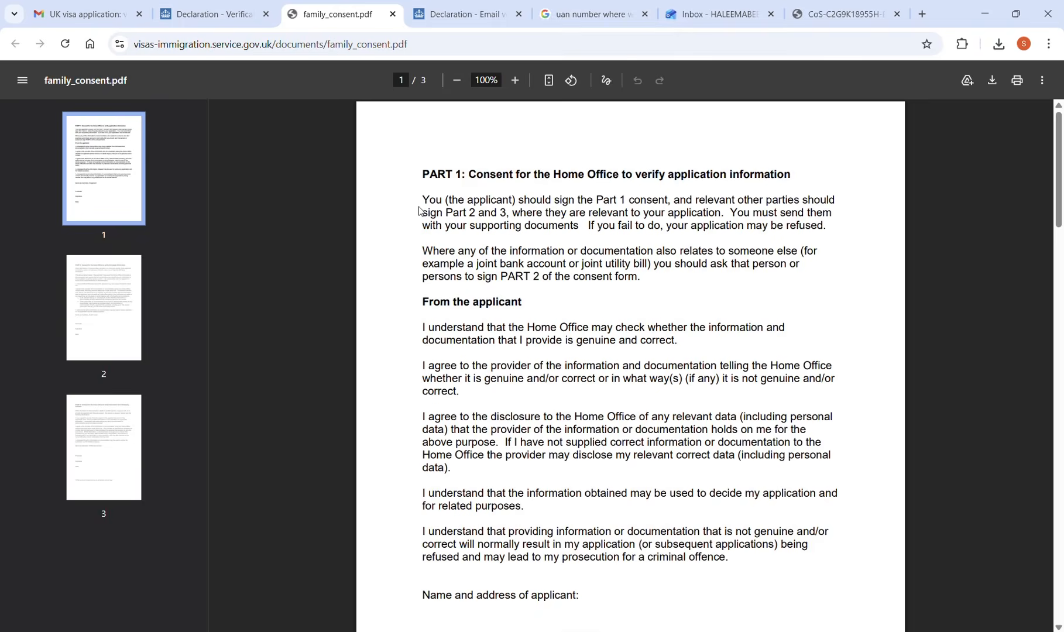
key(ctrl+shift+Tab)
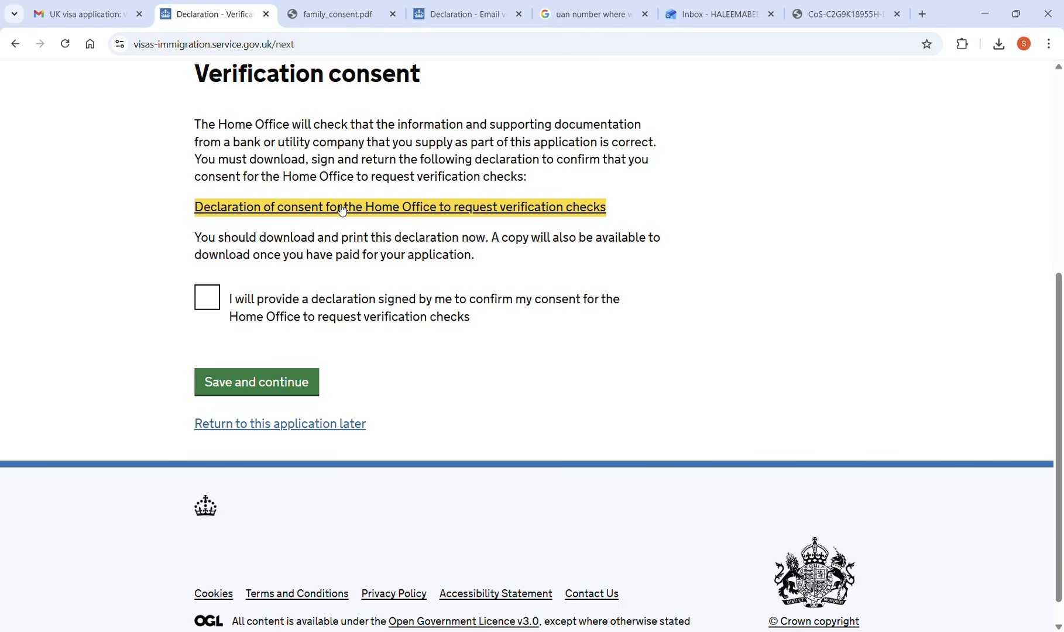
click(208, 297)
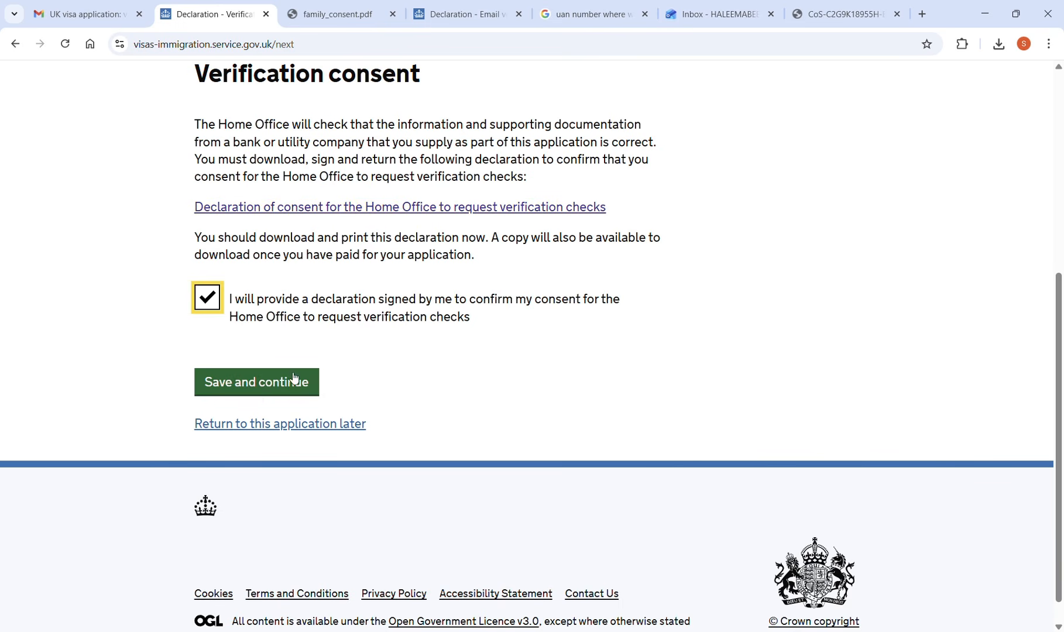
click(258, 384)
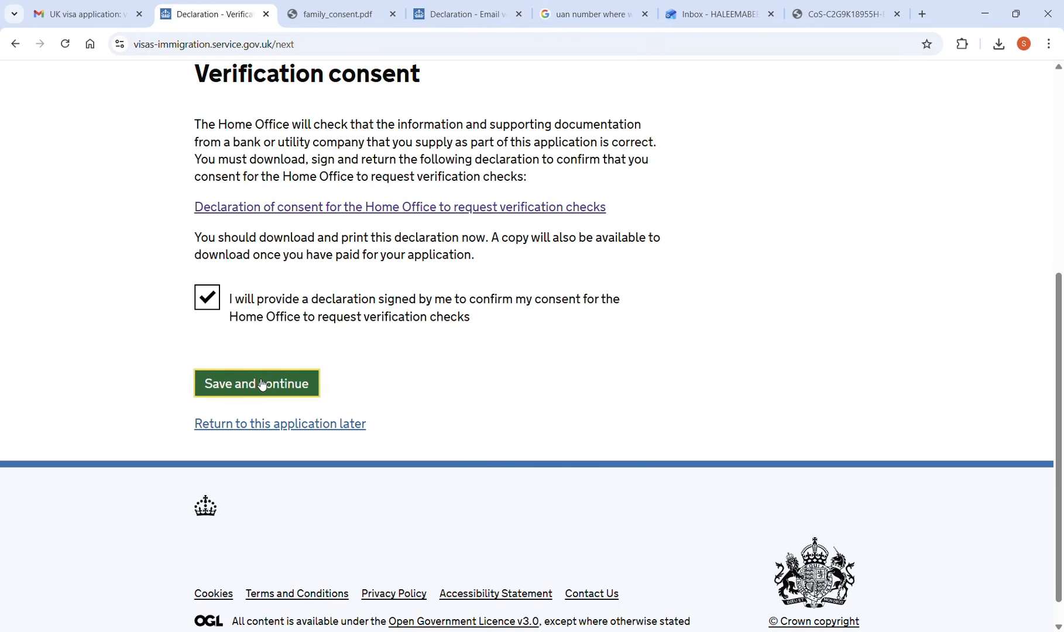
Step: Confirm understanding and acceptance of the visa conditions, and save the answer to reach the final declaration
scroll(518, 377, down, 5)
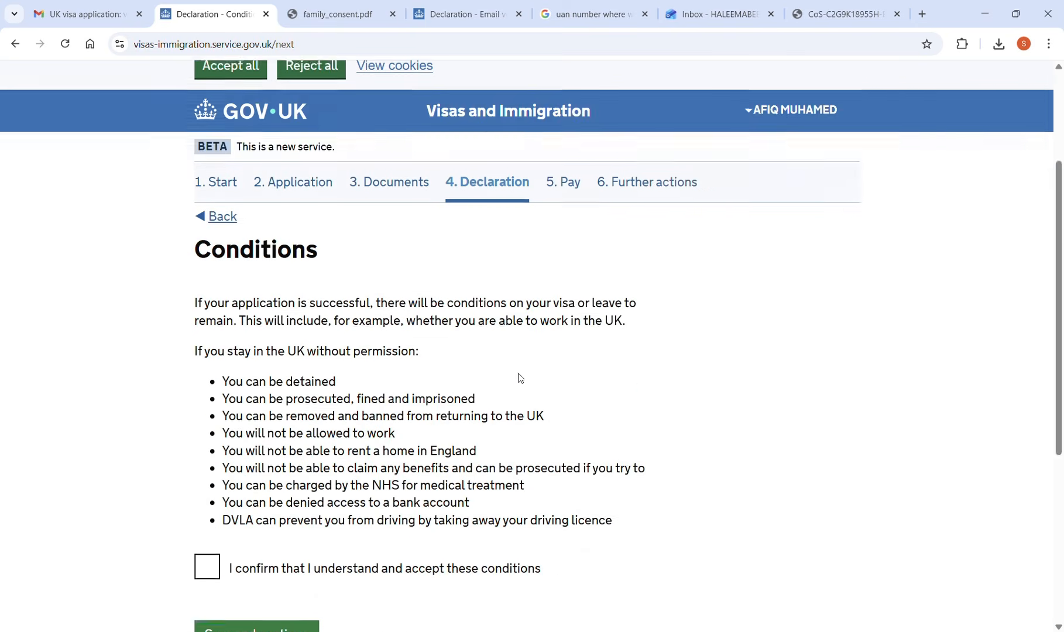
scroll(523, 379, down, 1)
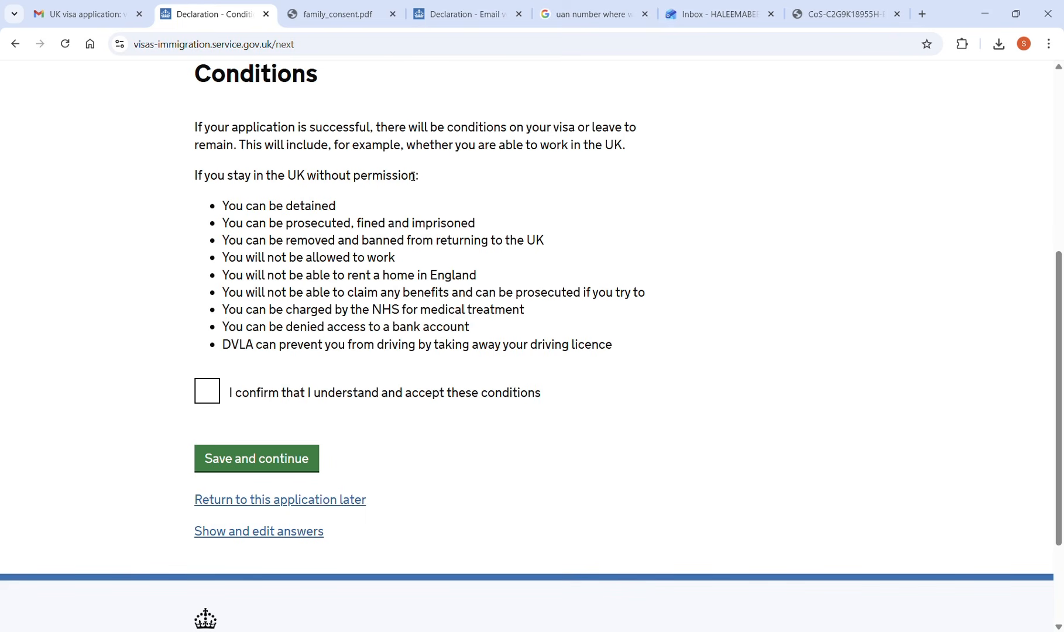
click(210, 394)
click(254, 465)
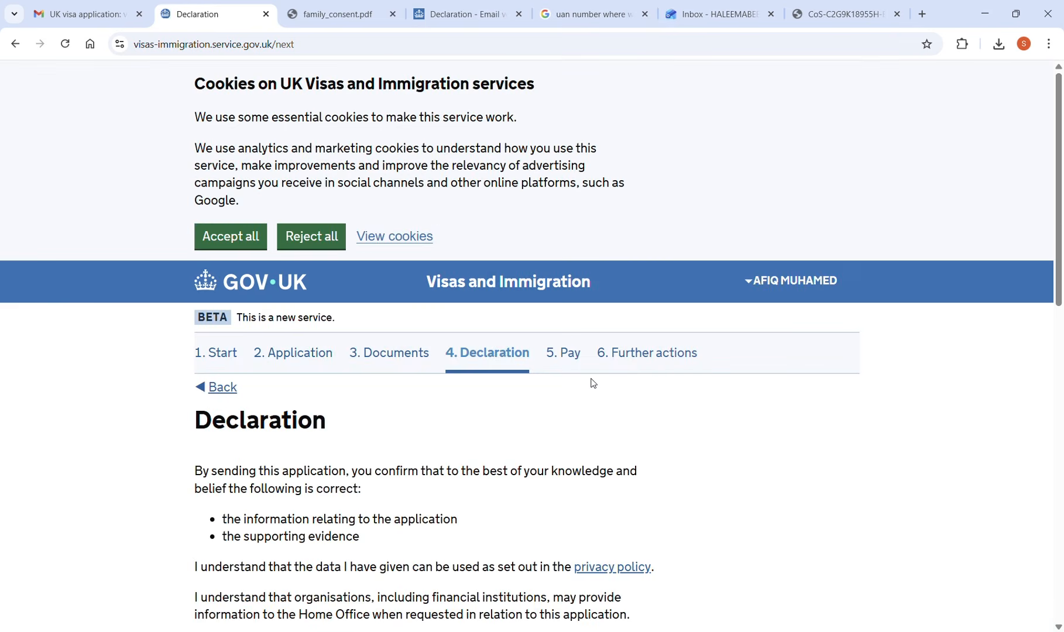
Step: Accept the declaration as the applicant aged under 18, continue past the answer summary to payment, and review the service options
scroll(592, 383, down, 8)
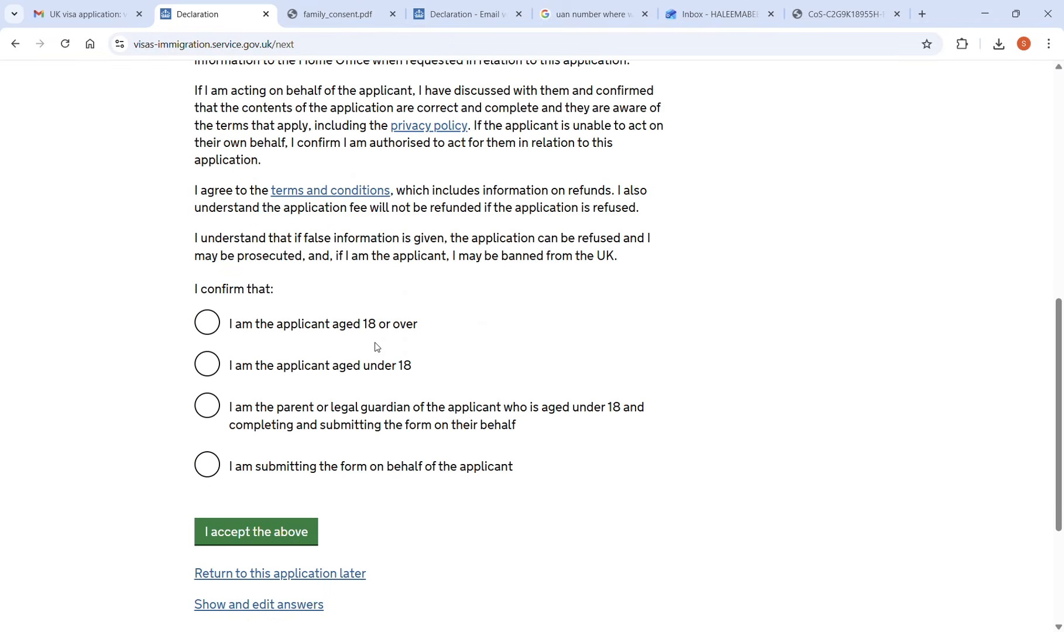
click(208, 371)
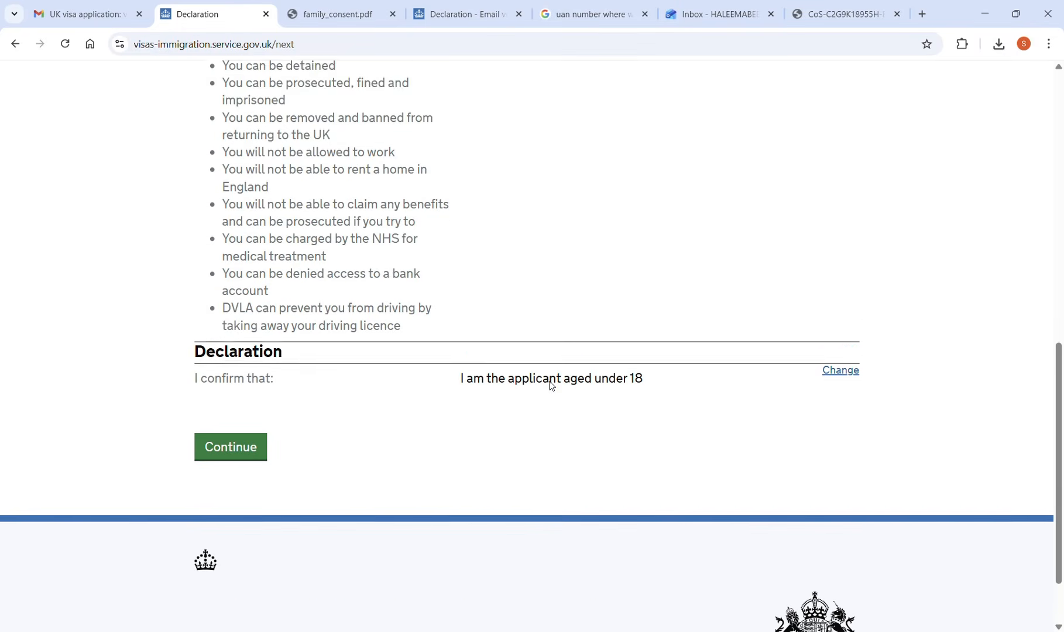
scroll(552, 386, down, 2)
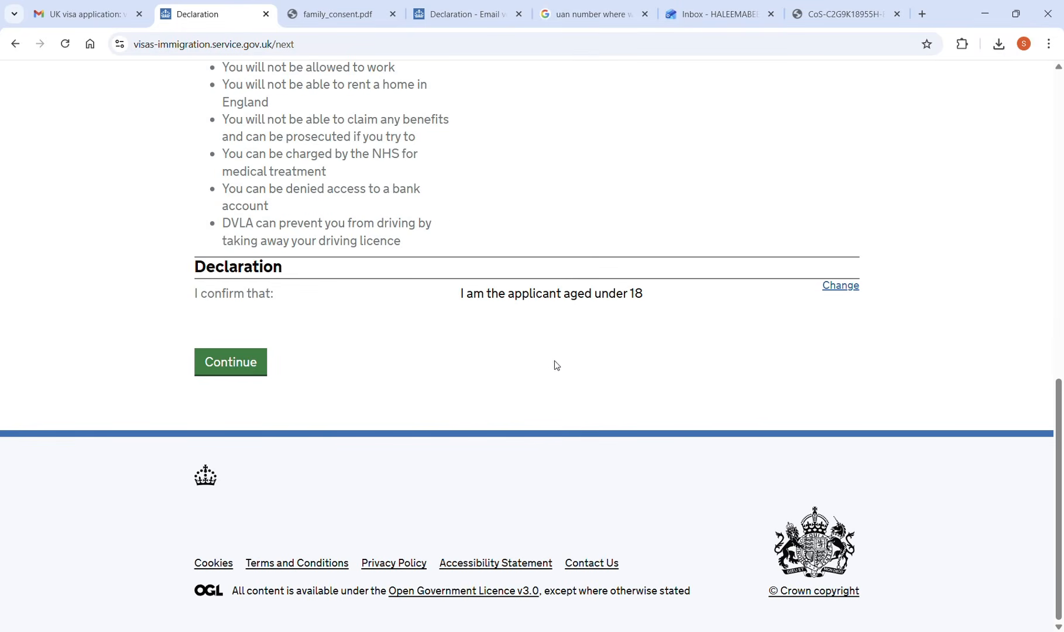
click(231, 363)
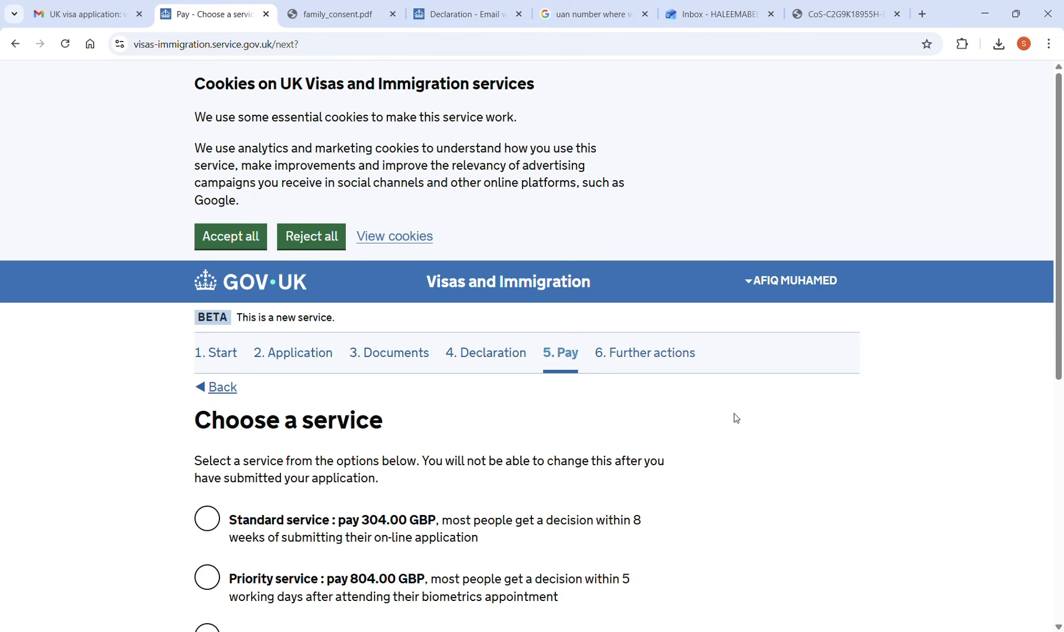
scroll(743, 421, down, 5)
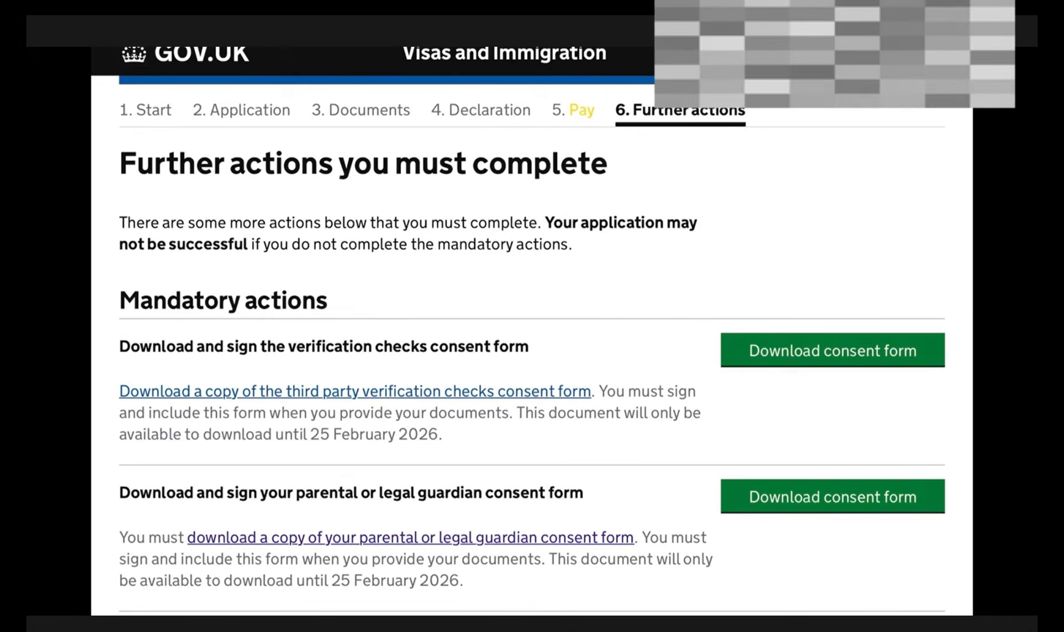
Step: Resume the video guide at the Further actions page to view the mandatory consent form downloads
mouse_move(434, 331)
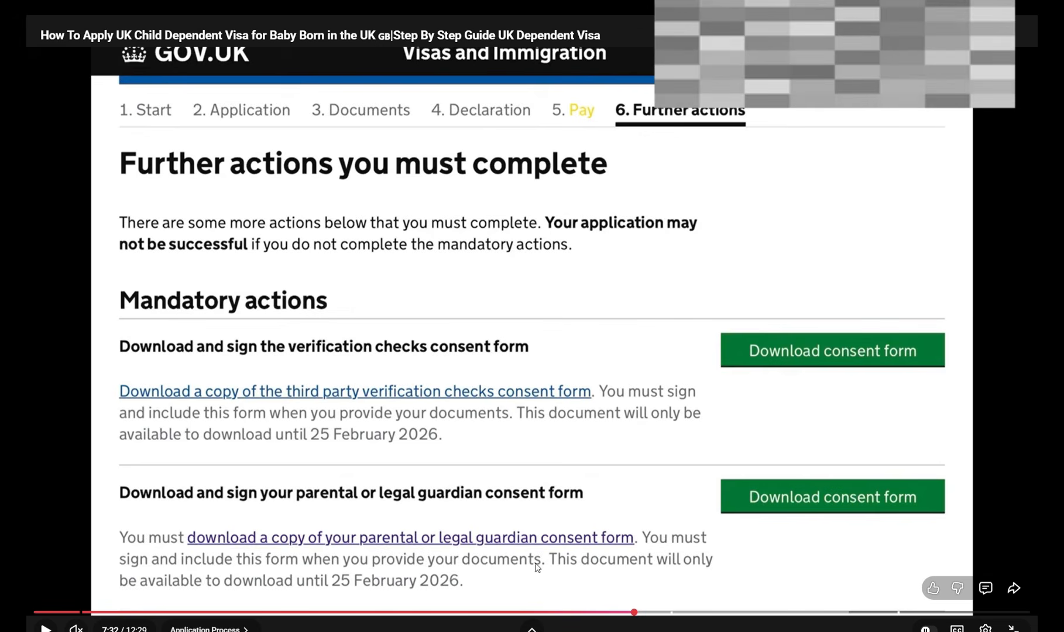
click(576, 419)
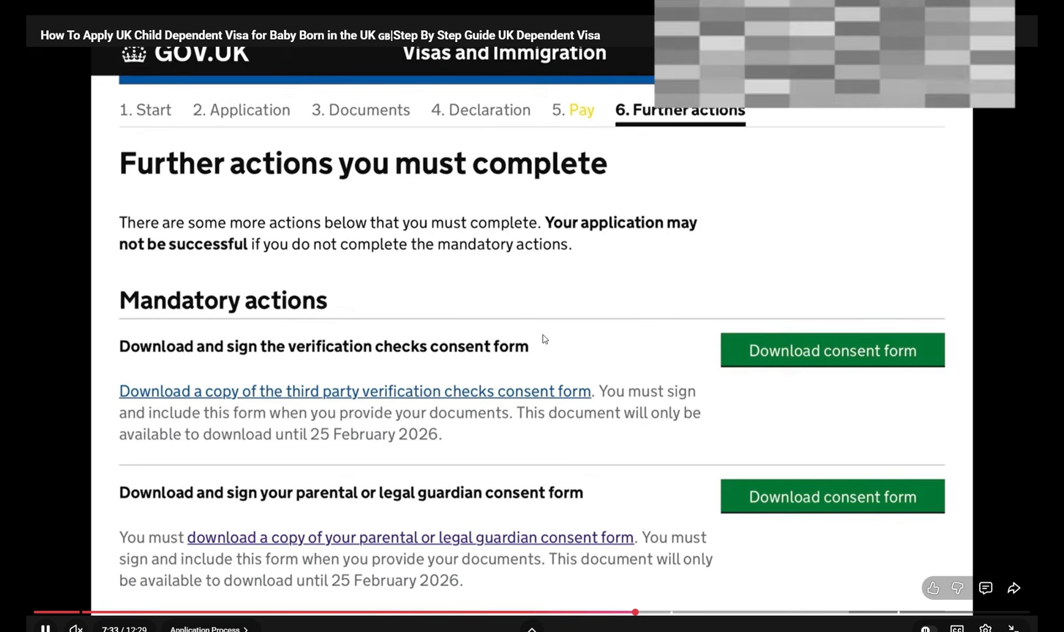